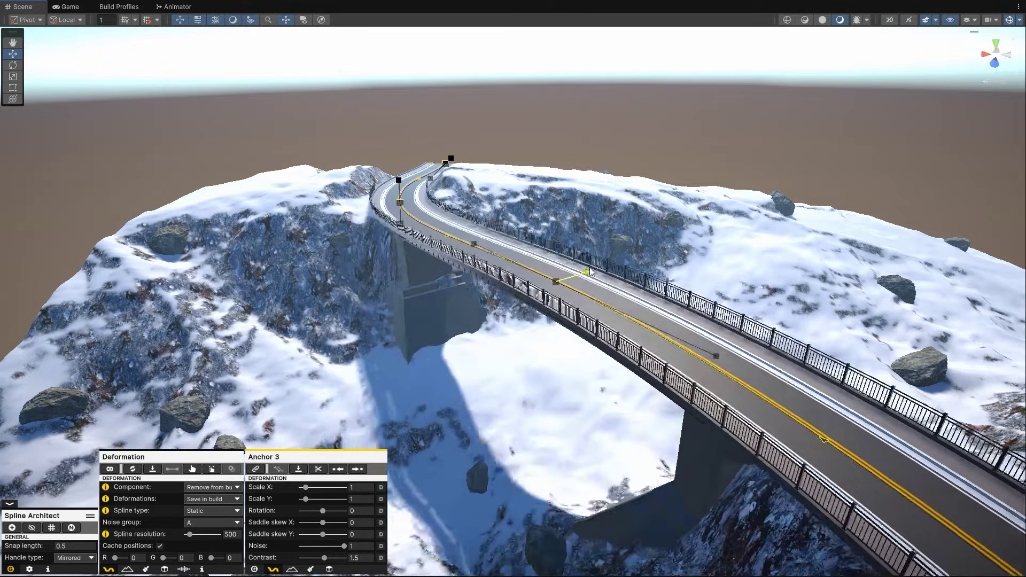
- Narrow the road at Anchor 3, slide a bridge deck segment along it, and lift its bottom beam
left_click_drag(305, 488, 303, 487)
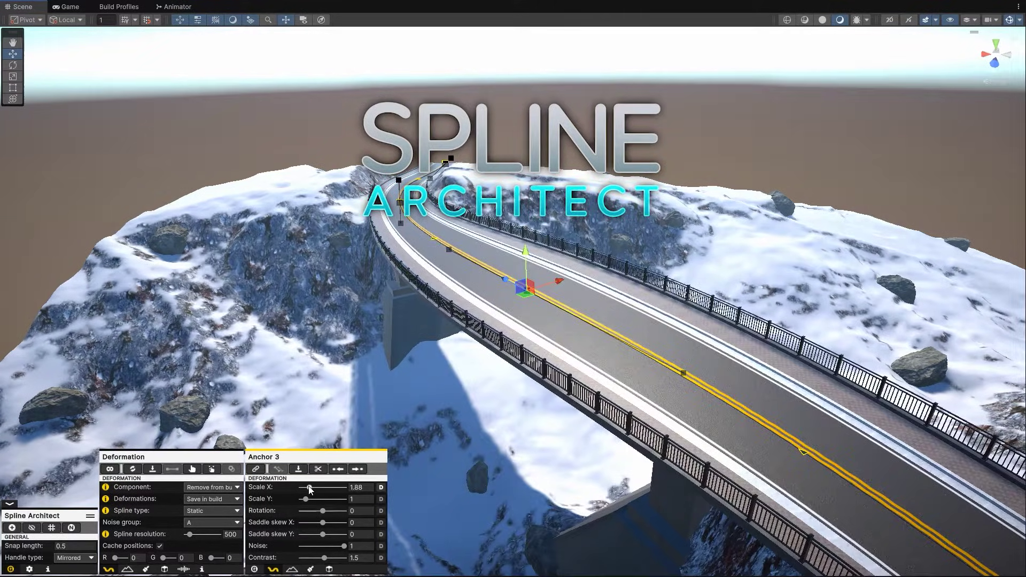
left_click(564, 262)
left_click_drag(564, 262, 465, 291)
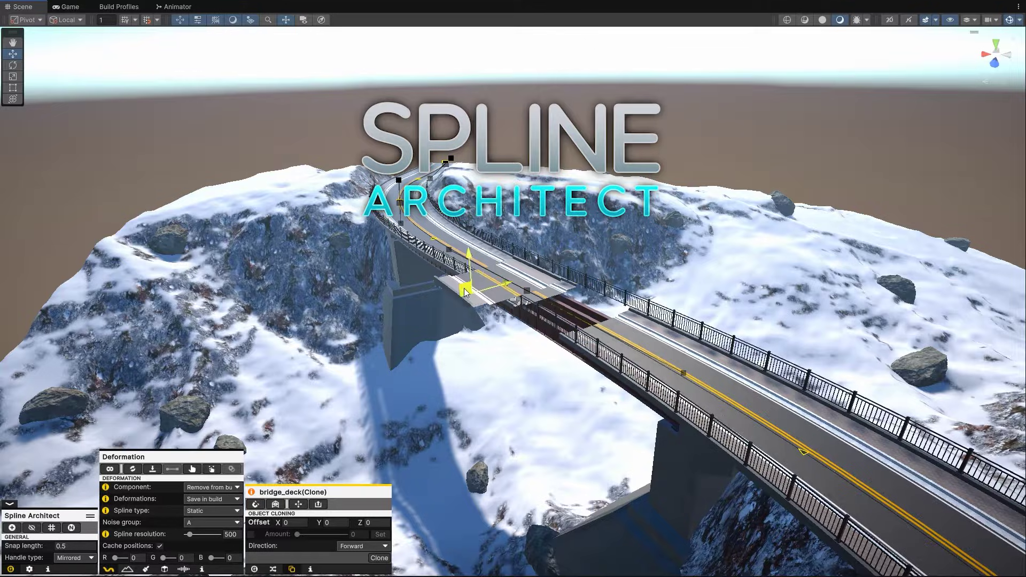
left_click_drag(607, 328, 637, 262)
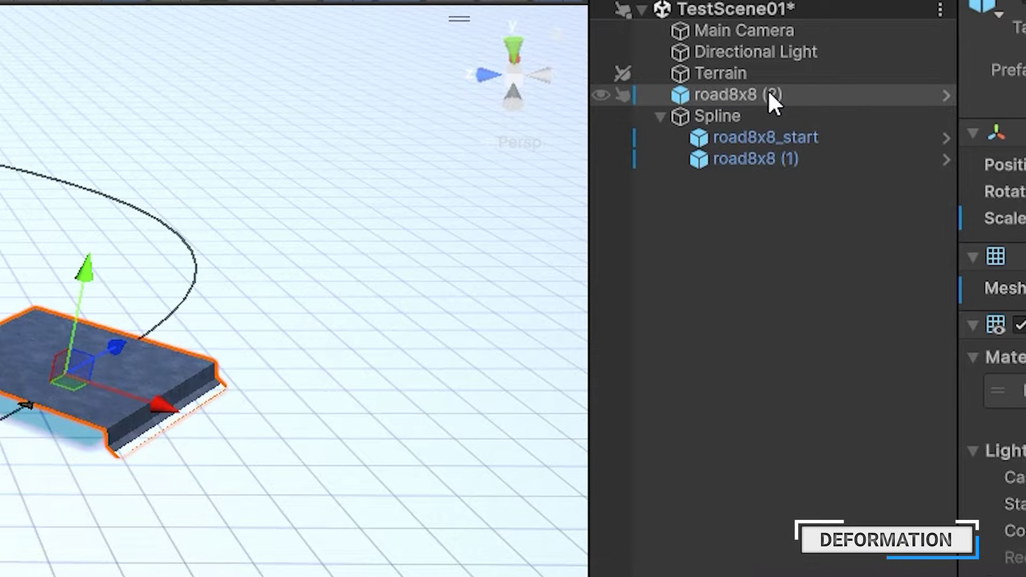
- Make road8x8 (2) the Spline's first child and duplicate road pieces further along the spline
left_click_drag(750, 101, 769, 129)
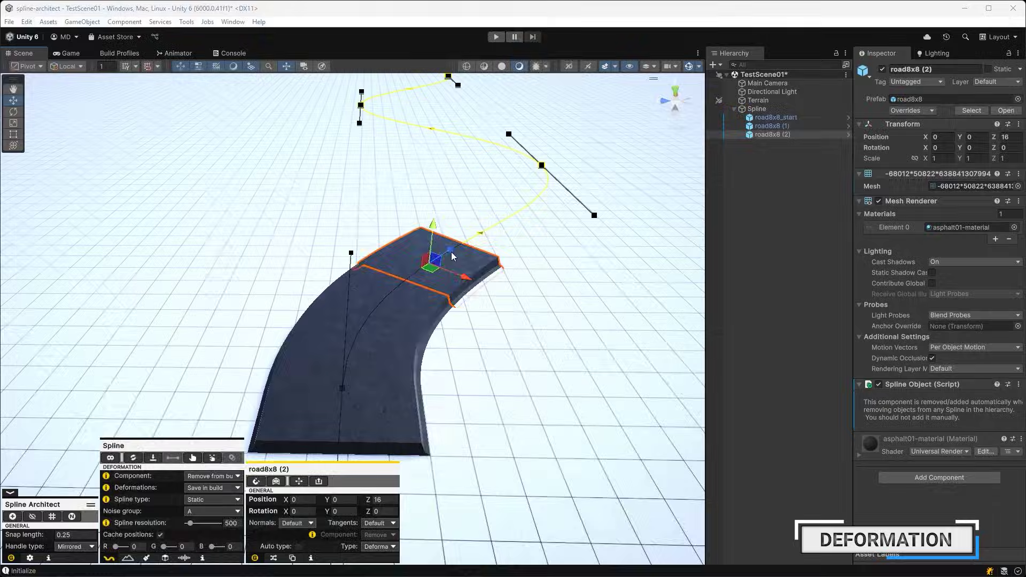
mouse_move(428, 273)
left_mouse_down()
mouse_move(572, 172)
mouse_move(483, 290)
left_mouse_up()
key("e")
key("r")
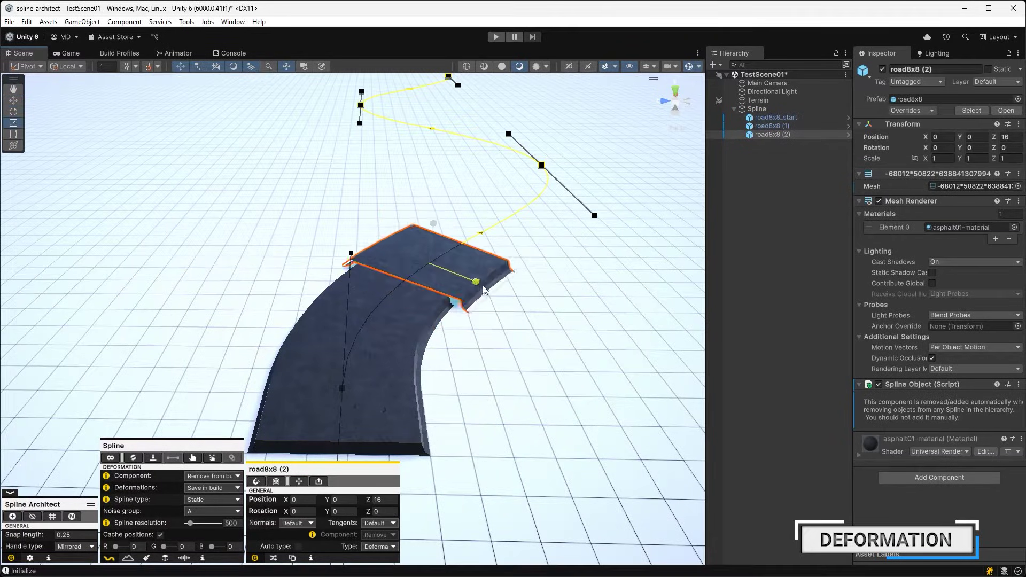
key("w")
key("ctrl+d")
mouse_move(483, 289)
left_mouse_down()
mouse_move(491, 233)
mouse_move(553, 208)
mouse_move(580, 175)
left_mouse_up()
key("ctrl+d")
key("ctrl+d")
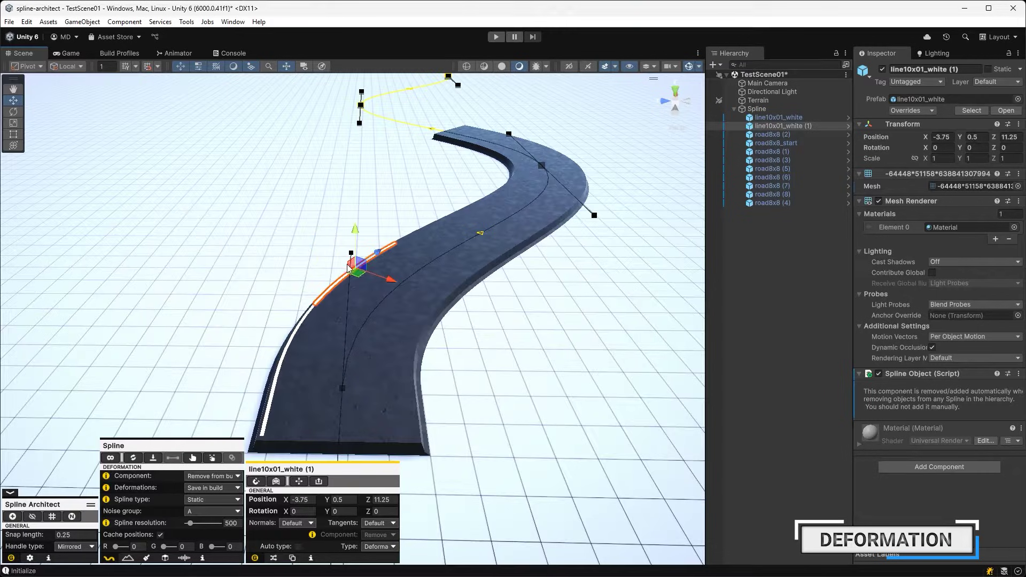
- Duplicate the white line piece along the spline, placing a copy at Z 41
key("ctrl+d")
mouse_move(435, 214)
left_mouse_down()
mouse_move(537, 165)
mouse_move(523, 170)
left_mouse_up()
key("ctrl+d")
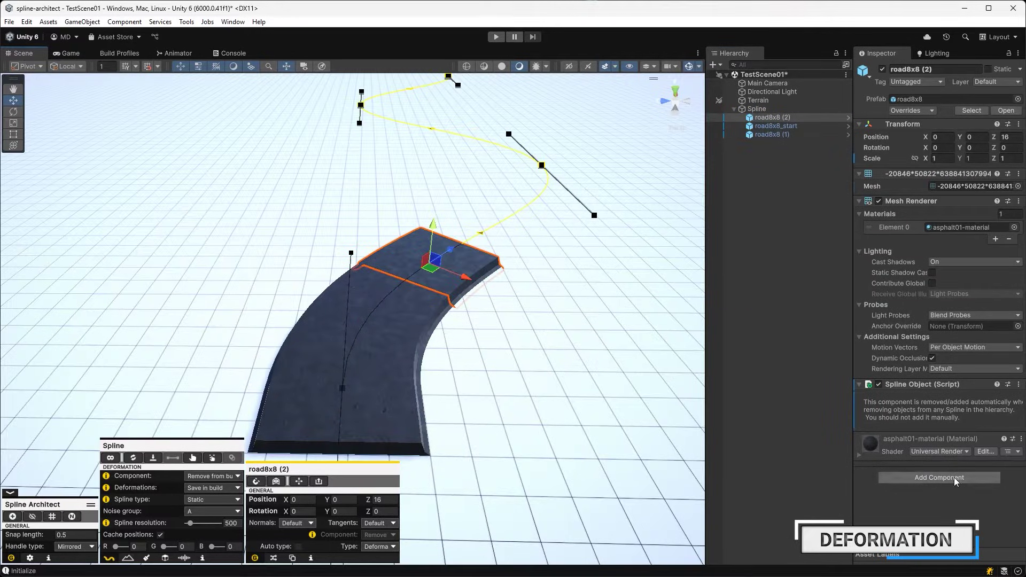
- Give road8x8 (2) a convex Mesh Collider and slide it along the spline to Z 52.5
left_click(953, 477)
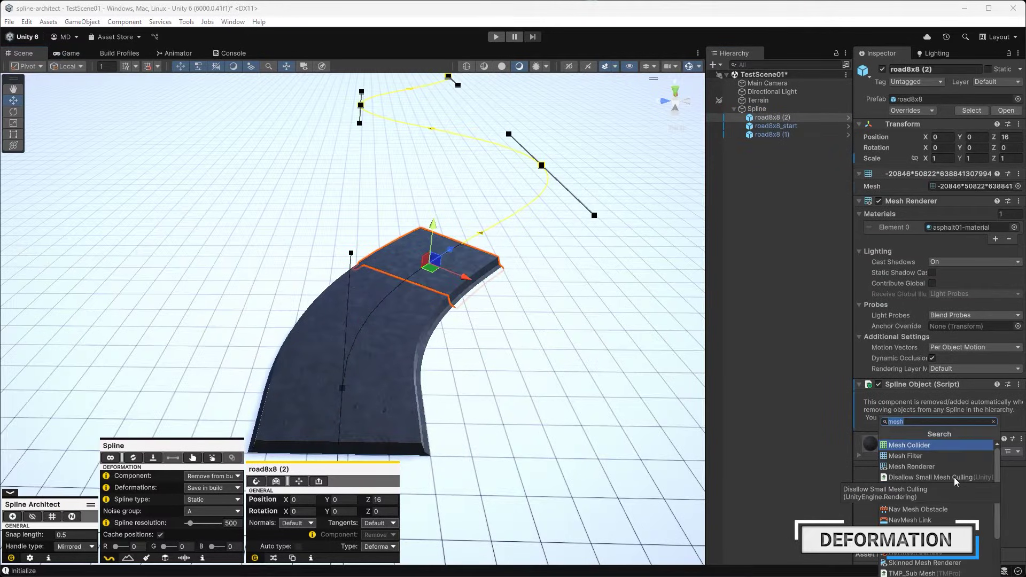
left_click(924, 447)
left_click(931, 451)
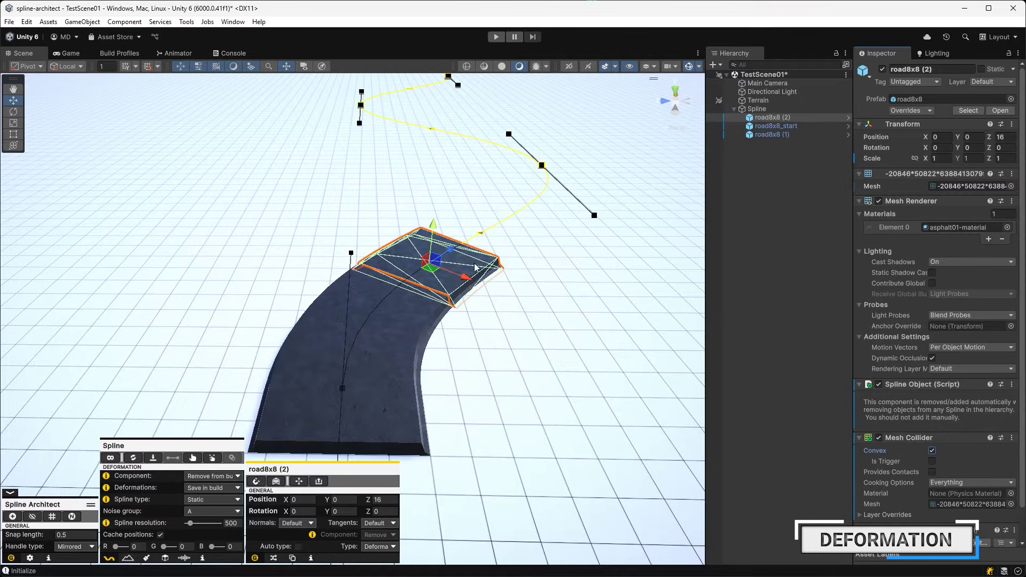
mouse_move(452, 254)
left_mouse_down()
mouse_move(598, 160)
mouse_move(473, 274)
left_mouse_up()
- Set the road piece's spline object type to Follower and slide it rigidly along the spline
right_click(888, 440)
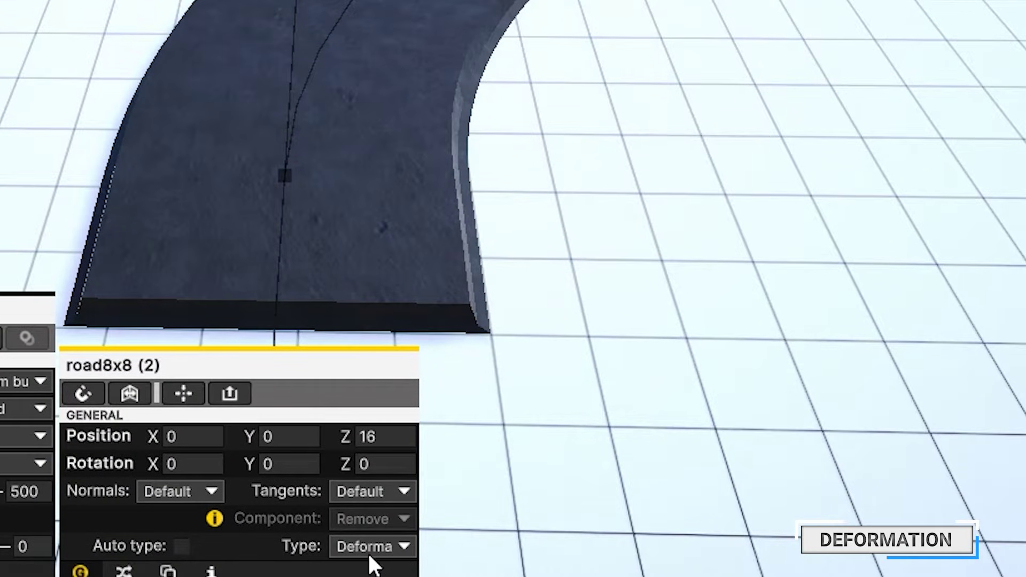
left_click(371, 547)
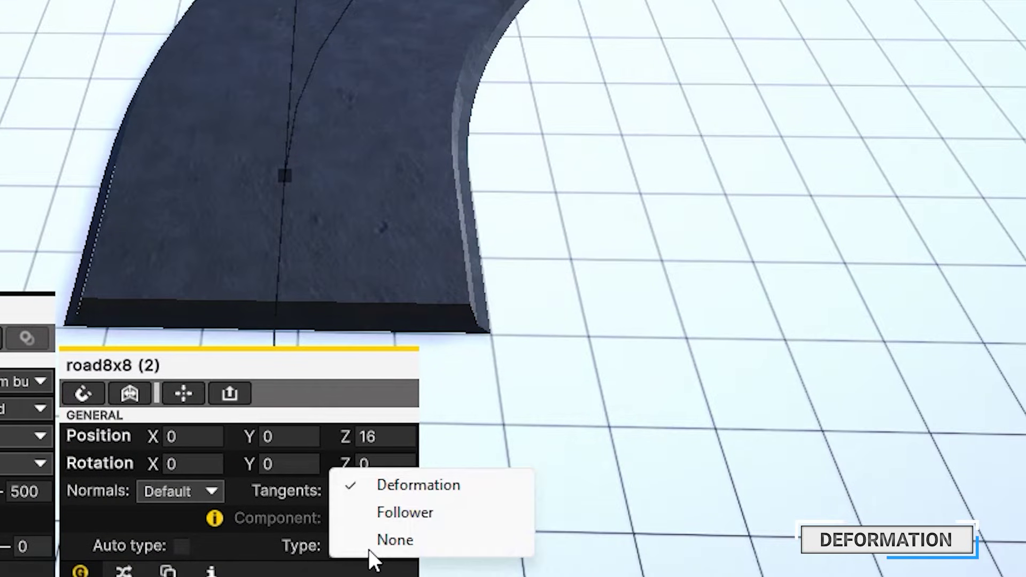
left_click(406, 514)
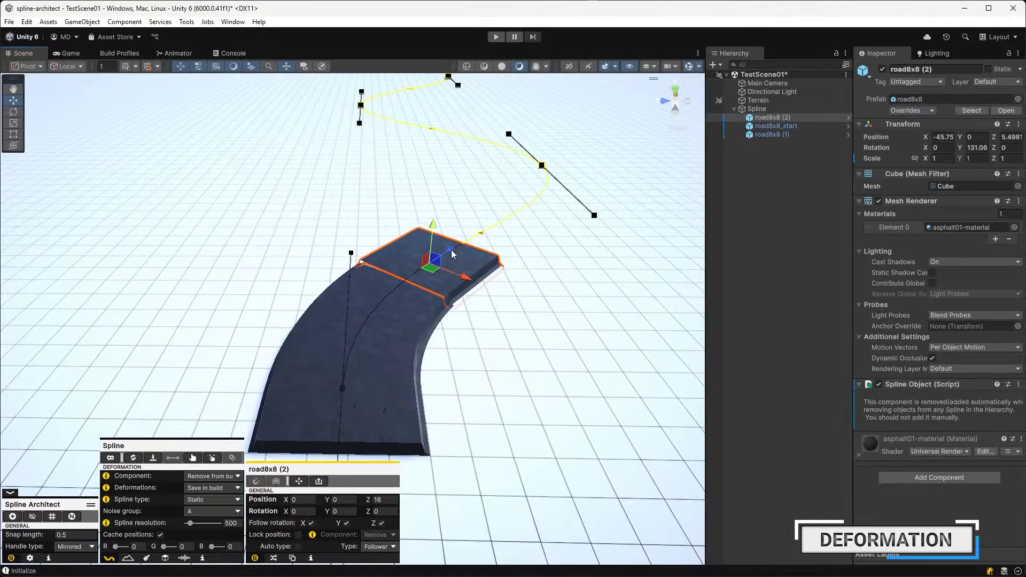
mouse_move(451, 249)
left_mouse_down()
mouse_move(520, 240)
mouse_move(573, 209)
left_mouse_up()
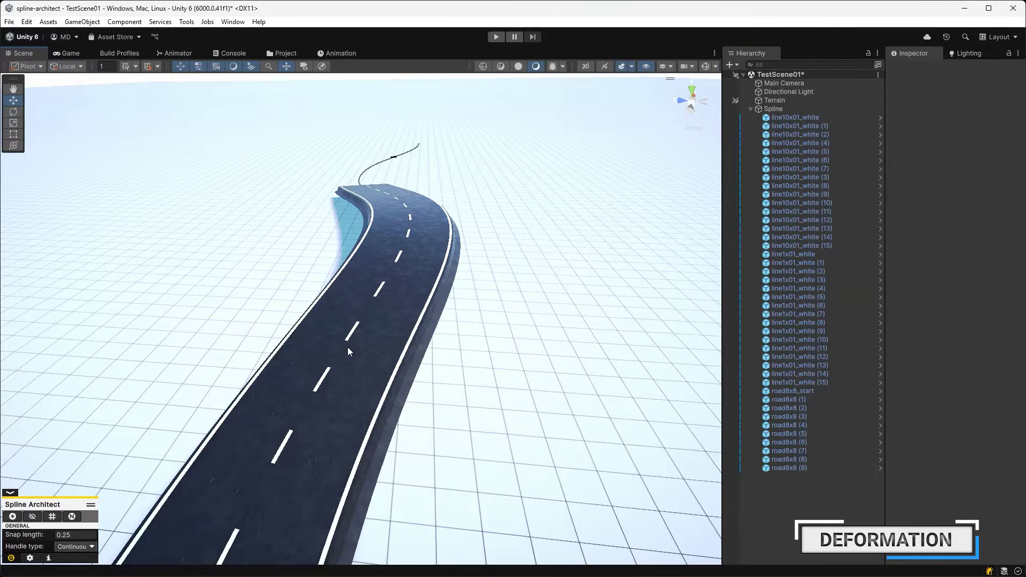
- Select Anchor 2 on the road spline and set its Scale X to 0.2 and Contrast to -10
left_click(345, 349)
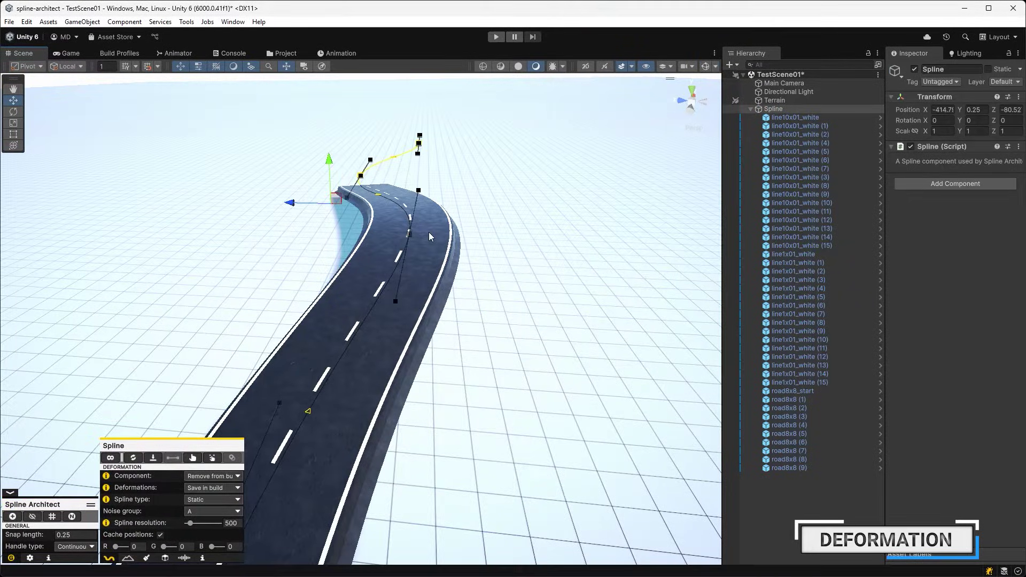
left_click(409, 233)
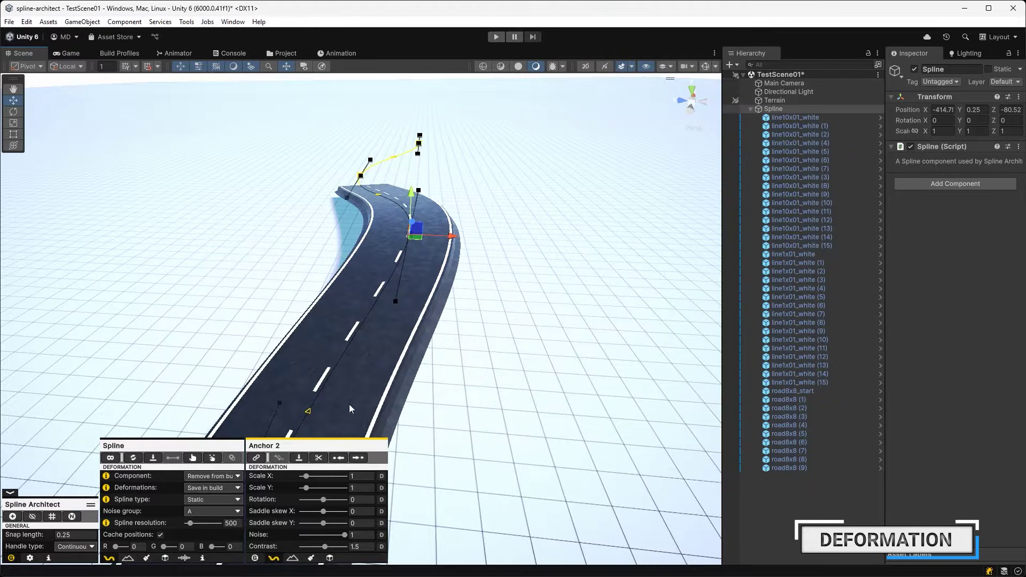
mouse_move(306, 476)
left_mouse_down()
mouse_move(324, 505)
mouse_move(302, 475)
left_mouse_up()
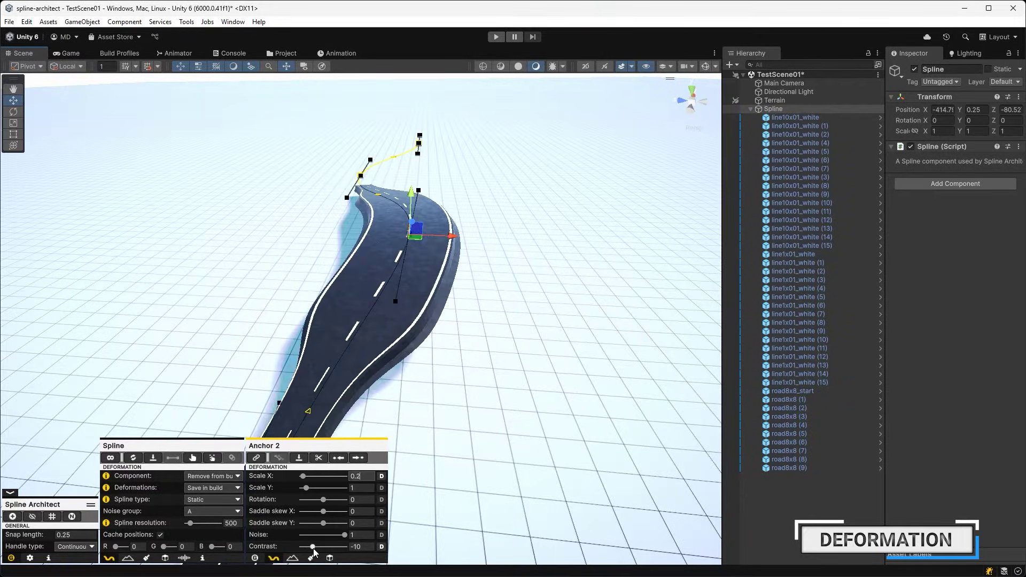
left_click_drag(324, 546, 322, 553)
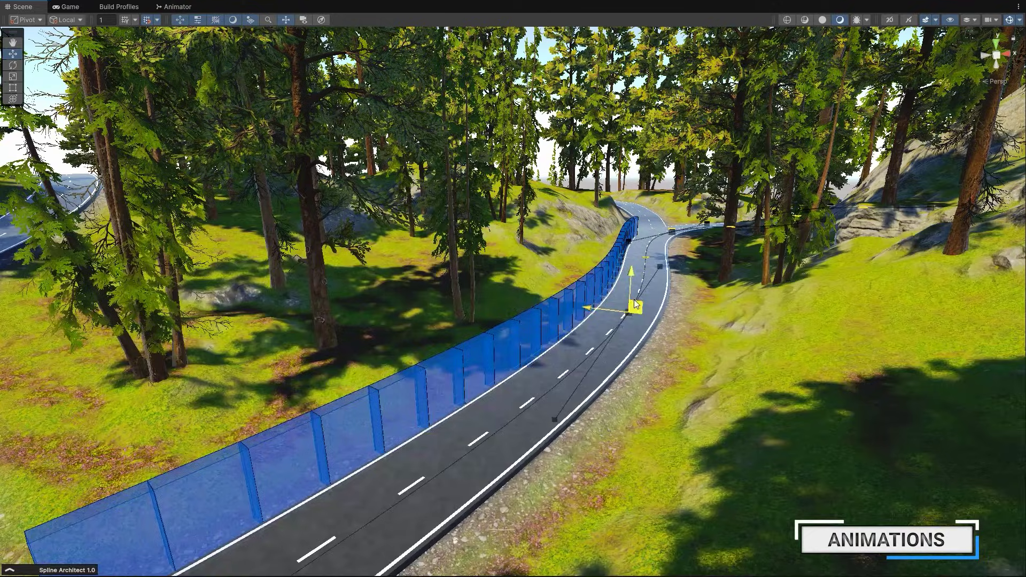
- Move a spline knot, then scrub the snake's animation forward and rewind it to frame 0
mouse_move(636, 305)
left_mouse_down()
mouse_move(628, 273)
mouse_move(604, 261)
left_mouse_up()
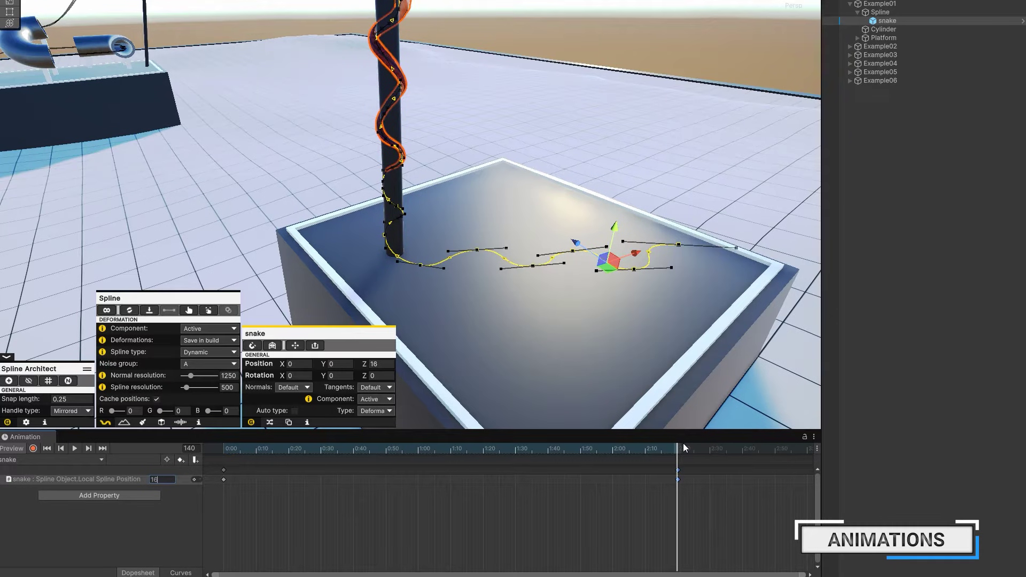
left_click_drag(490, 452, 531, 459)
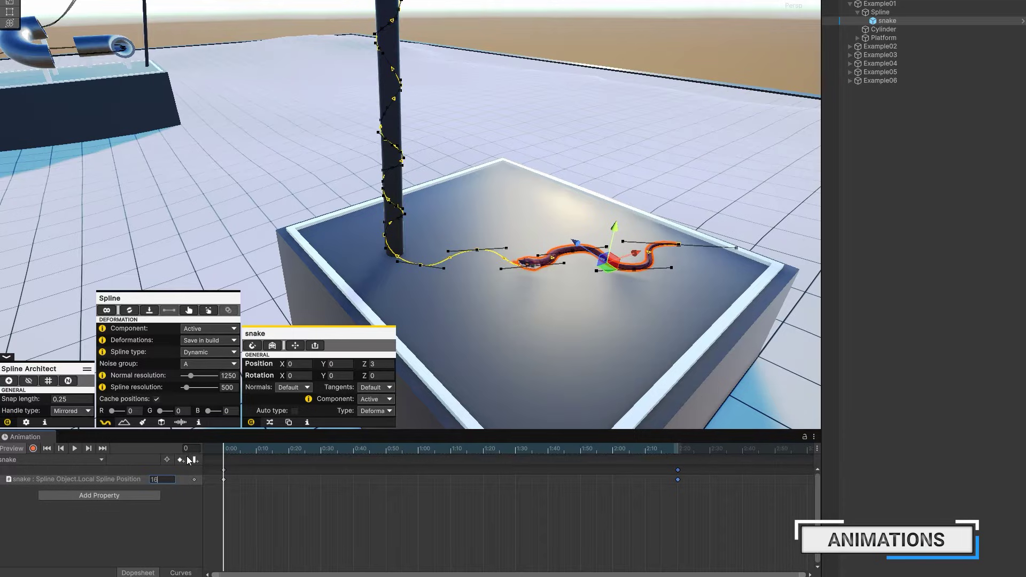
left_click_drag(646, 460, 197, 460)
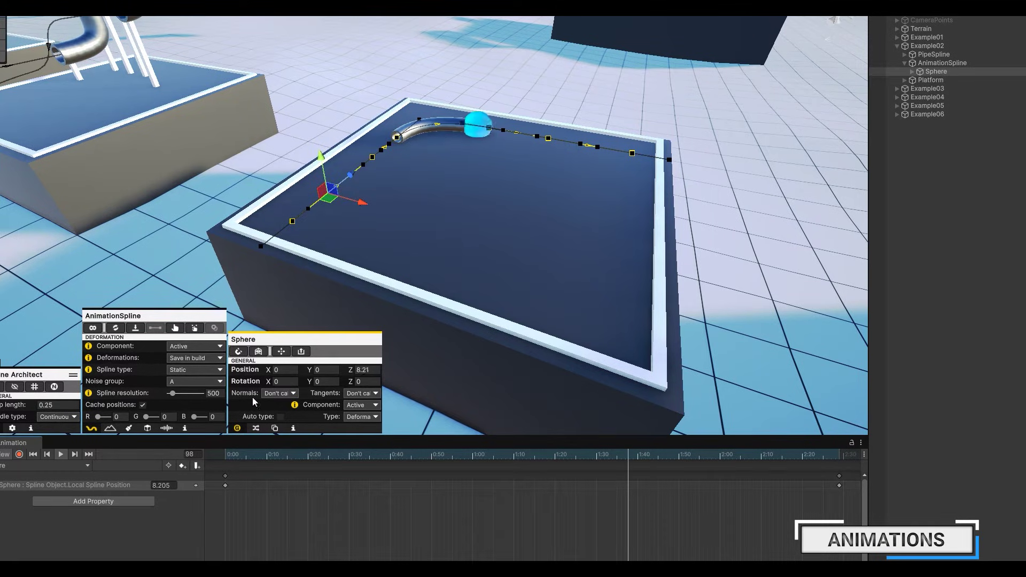
- Hide all splines and select Anchor 3 on the sphere's animation spline
left_click(19, 385)
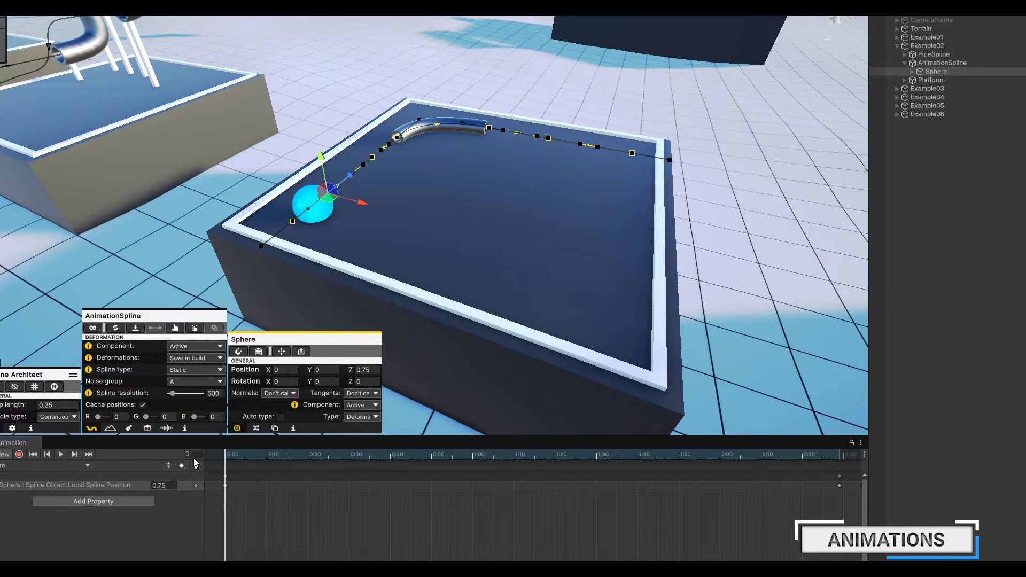
left_click(397, 139)
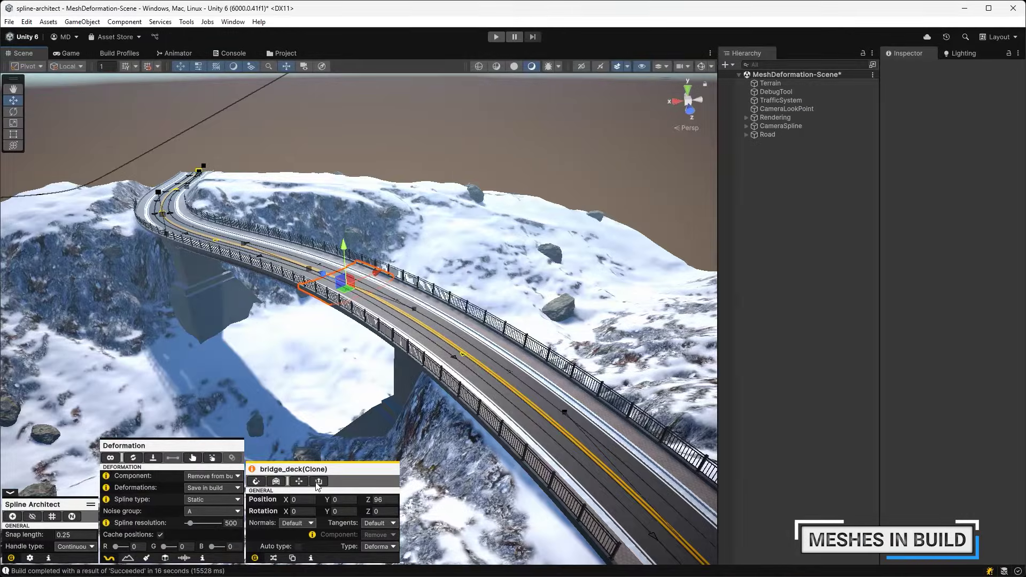
left_click(318, 482)
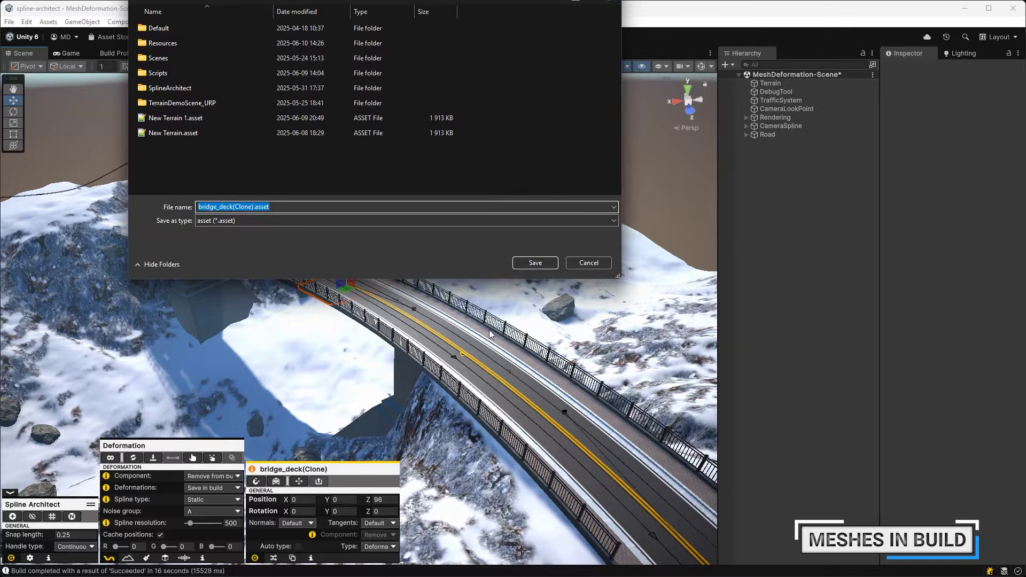
left_click(589, 262)
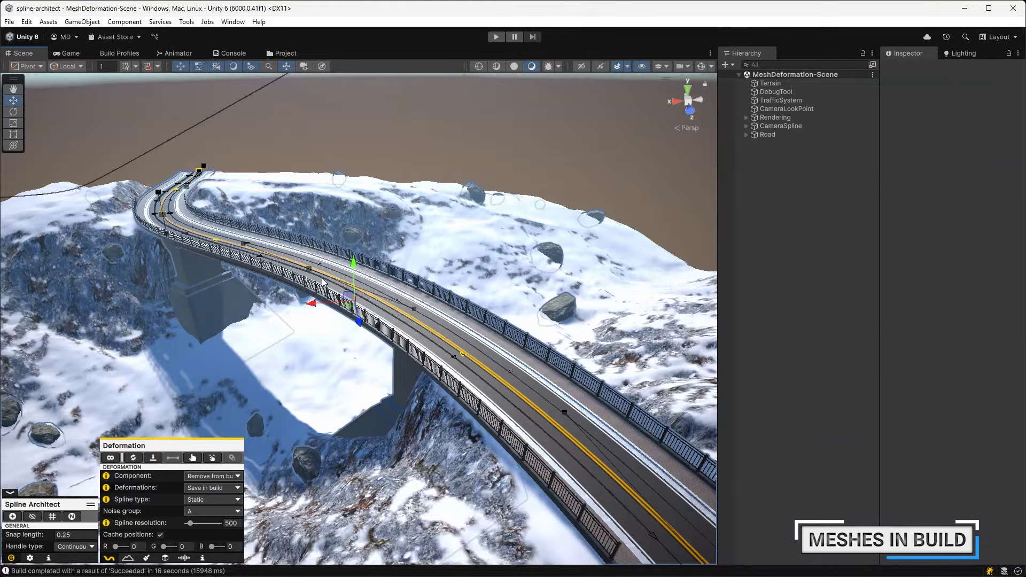
- Drag Anchor 3, Anchor 4 and Tangent B into a tighter S-curve, and set the deformation Component to Active
left_click_drag(298, 257, 260, 310)
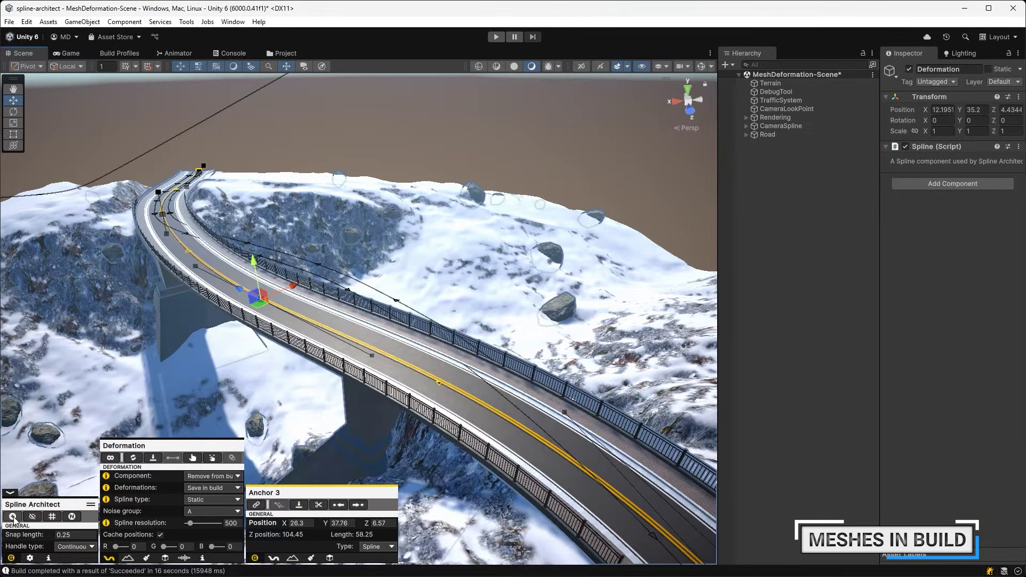
left_click_drag(224, 255, 280, 240)
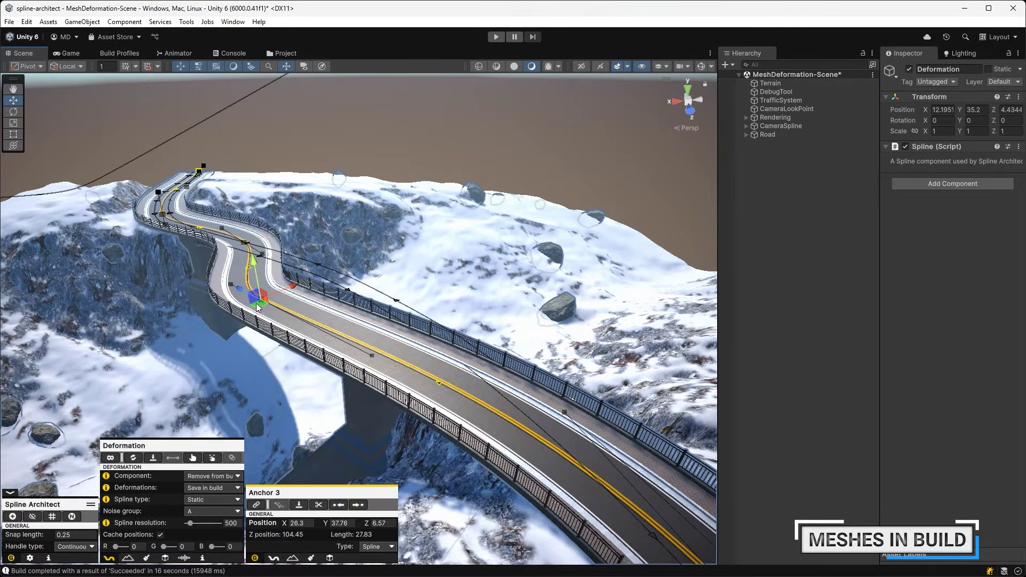
left_click_drag(439, 382, 464, 391)
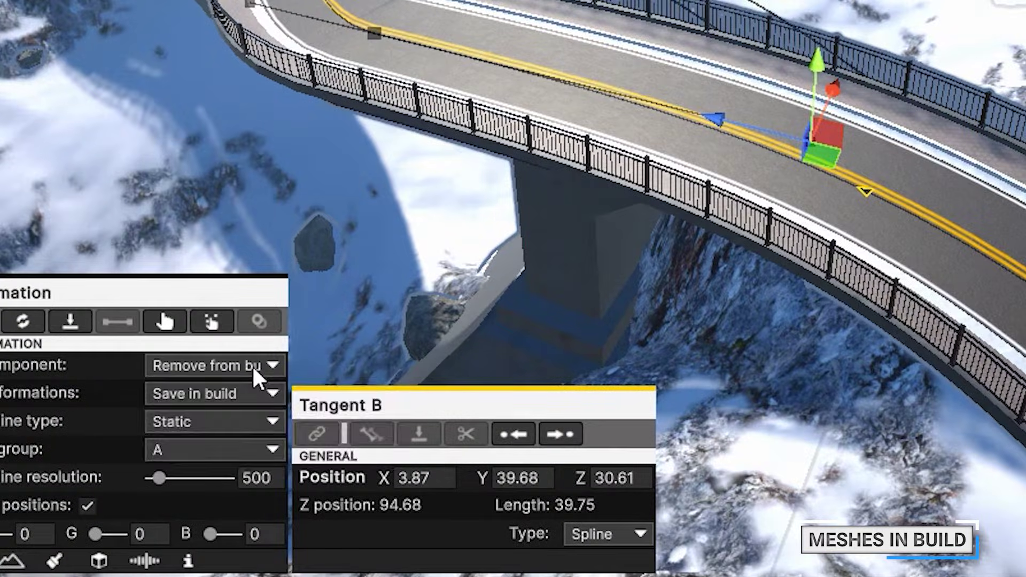
left_click(229, 476)
left_click(214, 451)
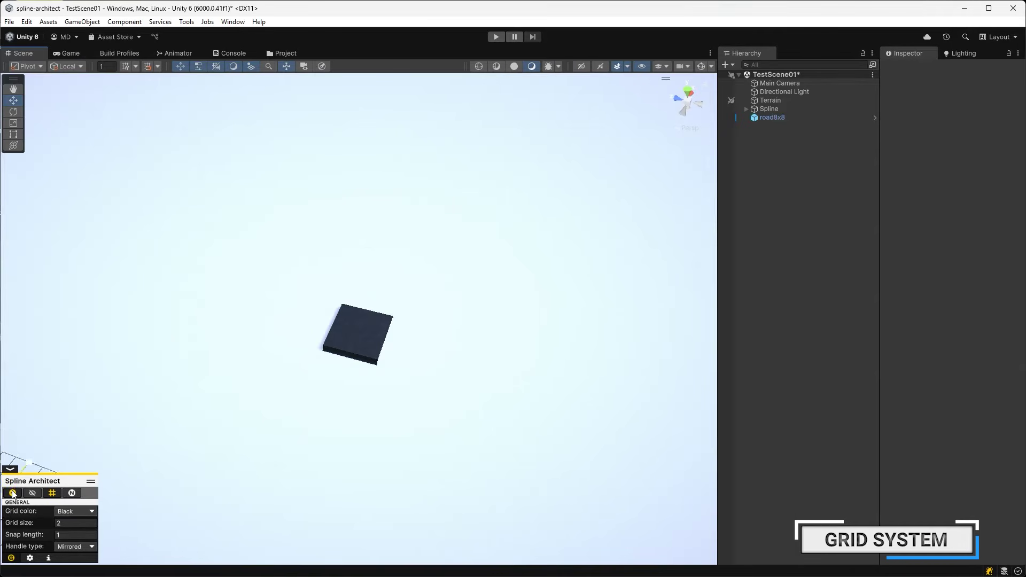
- Add a grid-snapped spline, then drag its tangents and end anchor to bend the road into S and U curves
left_click(13, 493)
left_click(206, 244)
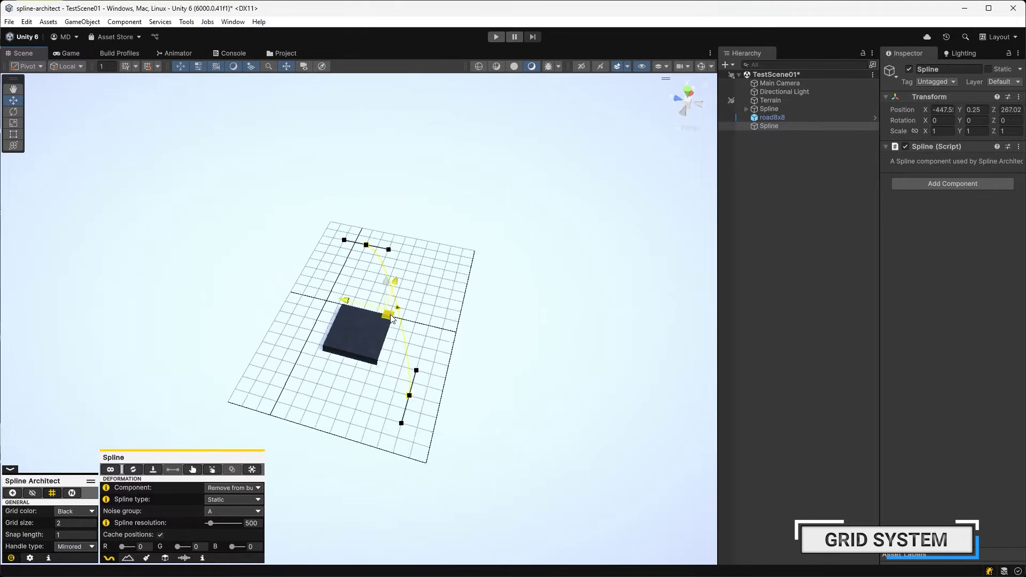
left_click_drag(421, 380, 433, 353)
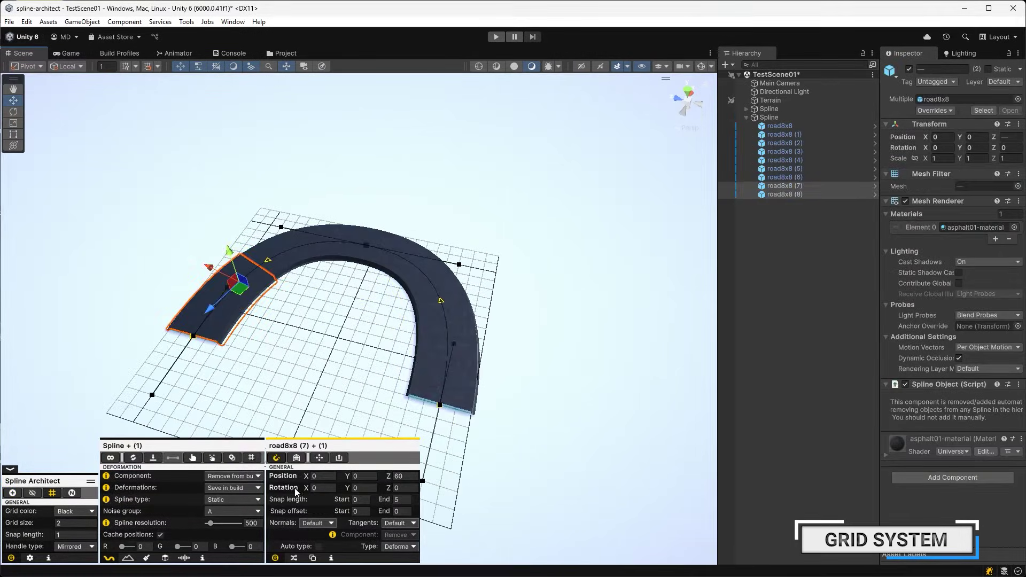
left_click_drag(200, 335, 178, 297)
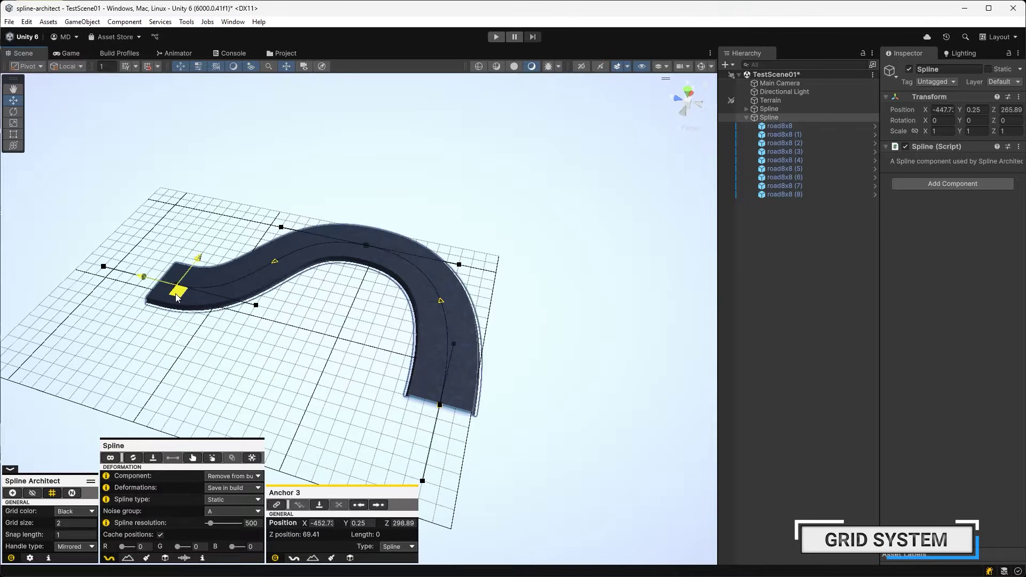
left_click_drag(367, 248, 219, 245)
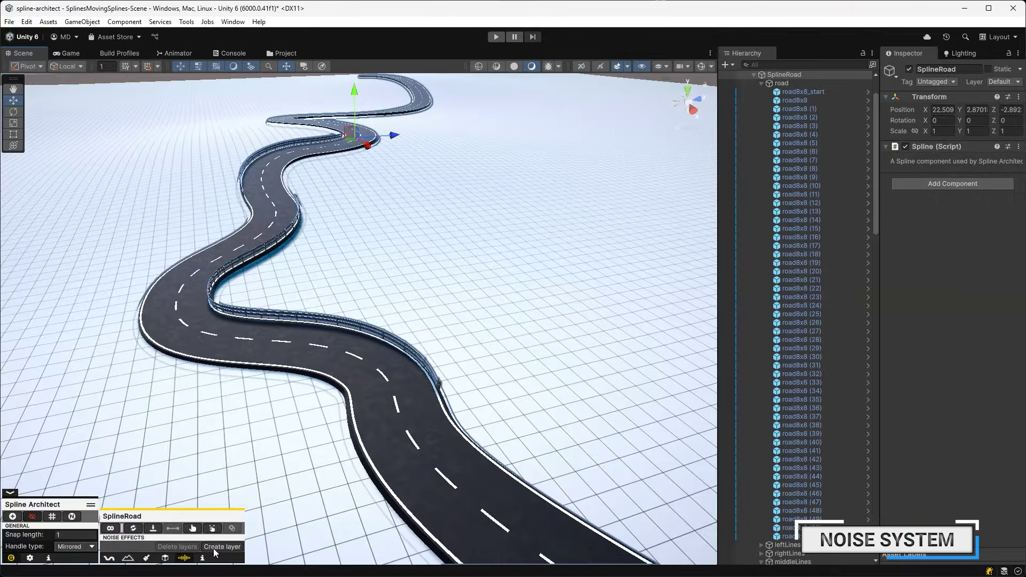
- Create three noise layers on SplineRoad and disable the third one
left_click(213, 548)
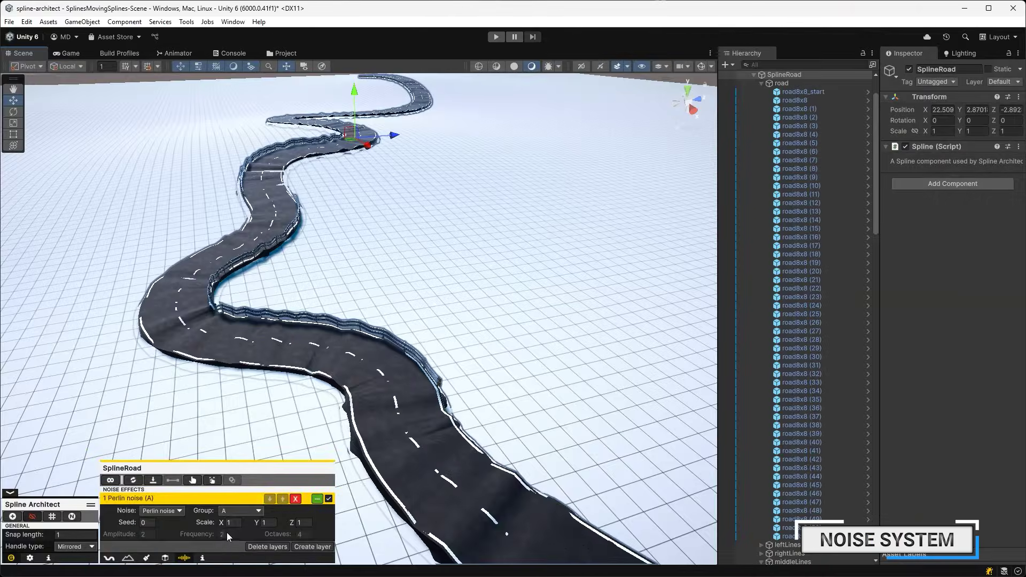
left_click(311, 546)
left_click(311, 547)
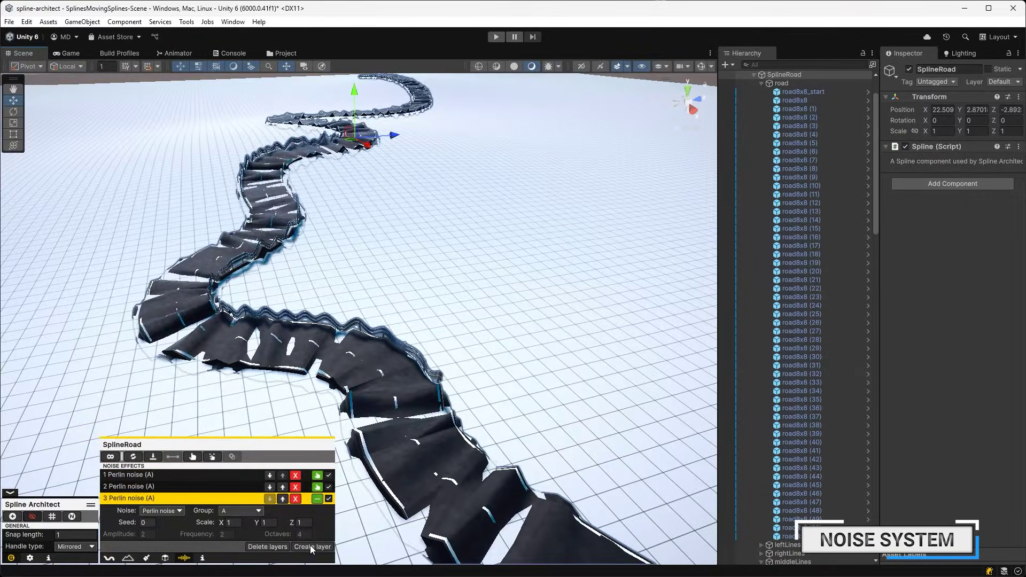
left_click(328, 499)
- Expand noise layer 1 and set its X scale to 5 and Y scale to 4
left_click(318, 475)
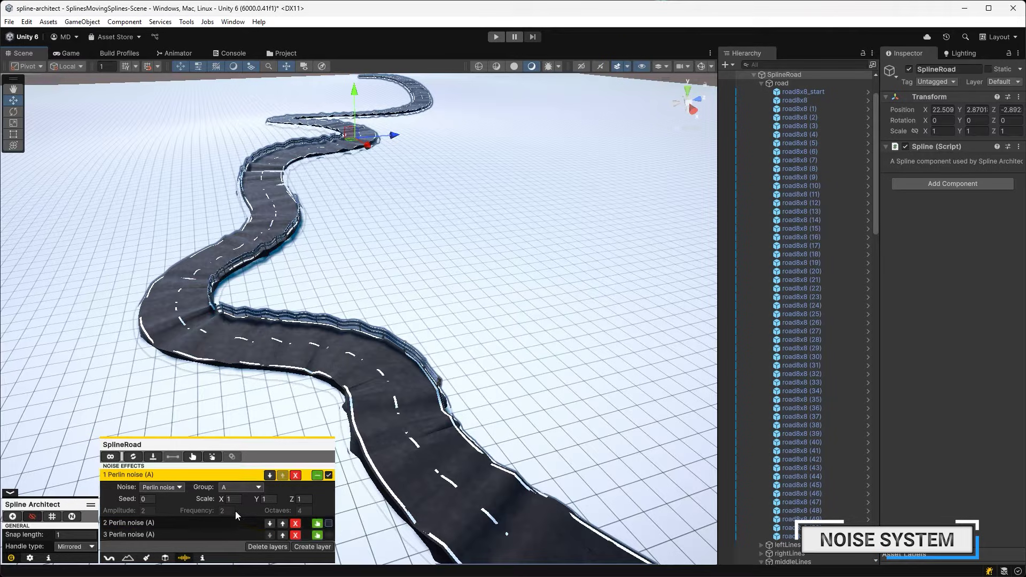
left_click(235, 498)
type("5")
left_click(265, 498)
type("5")
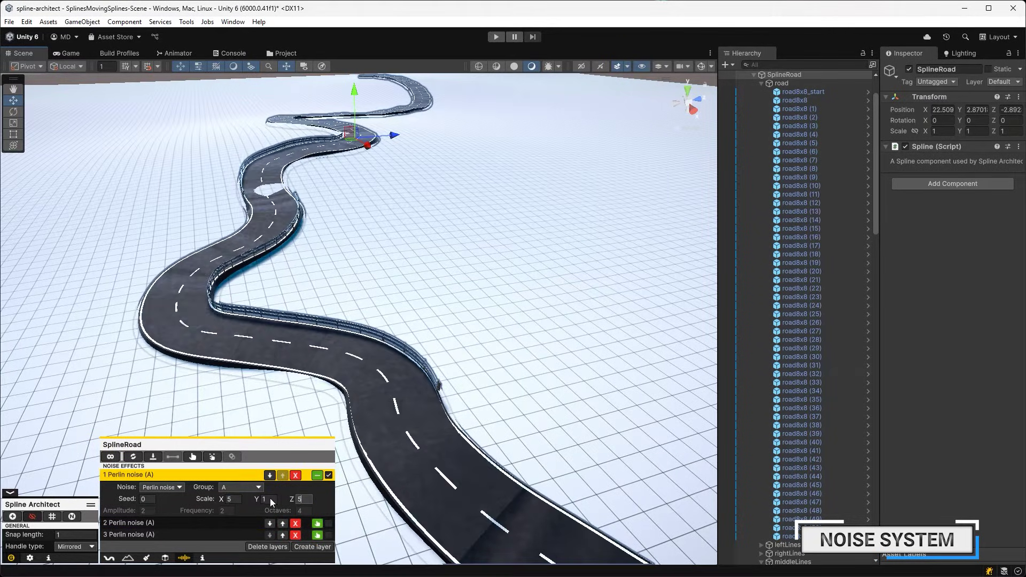
type("4")
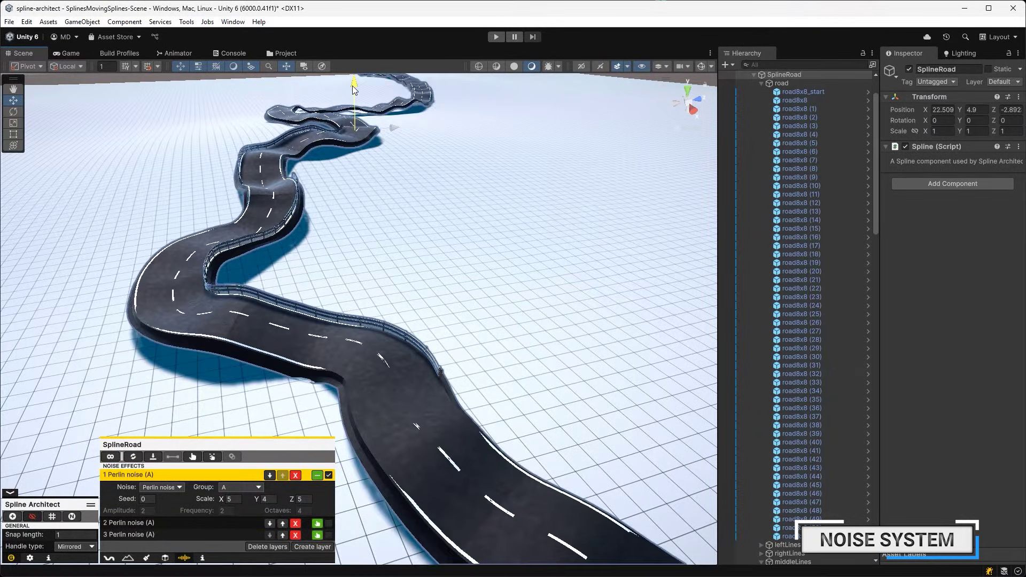
- Try Voronoi and Fmb noise on layer 1, settle on Hybrid multi fractal, and slide road8x8 (47) along the spline
left_click(176, 487)
left_click(208, 437)
left_click(160, 487)
left_click(171, 460)
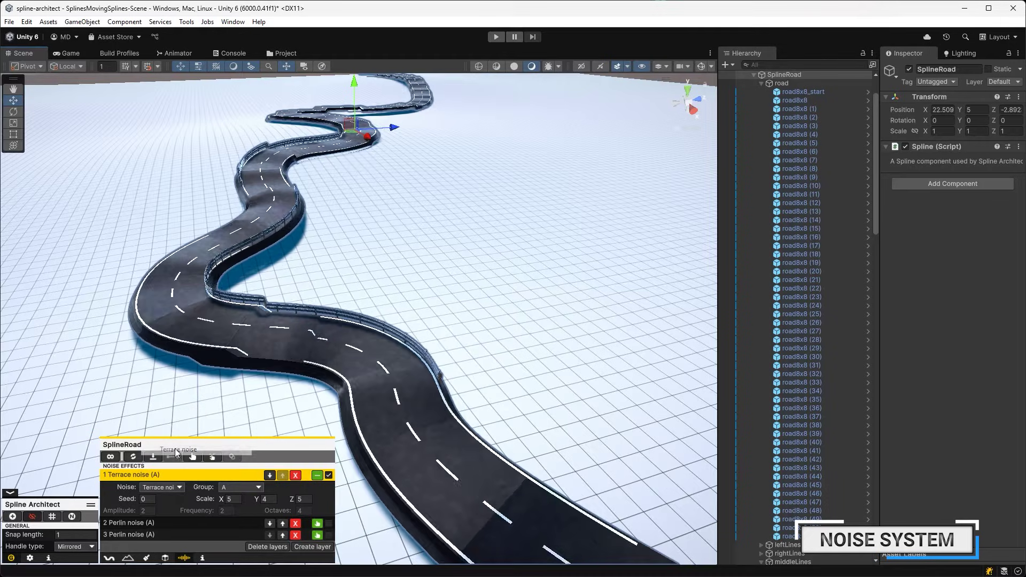
left_click(160, 487)
left_click(171, 458)
left_click(161, 486)
left_click(172, 474)
left_click(160, 486)
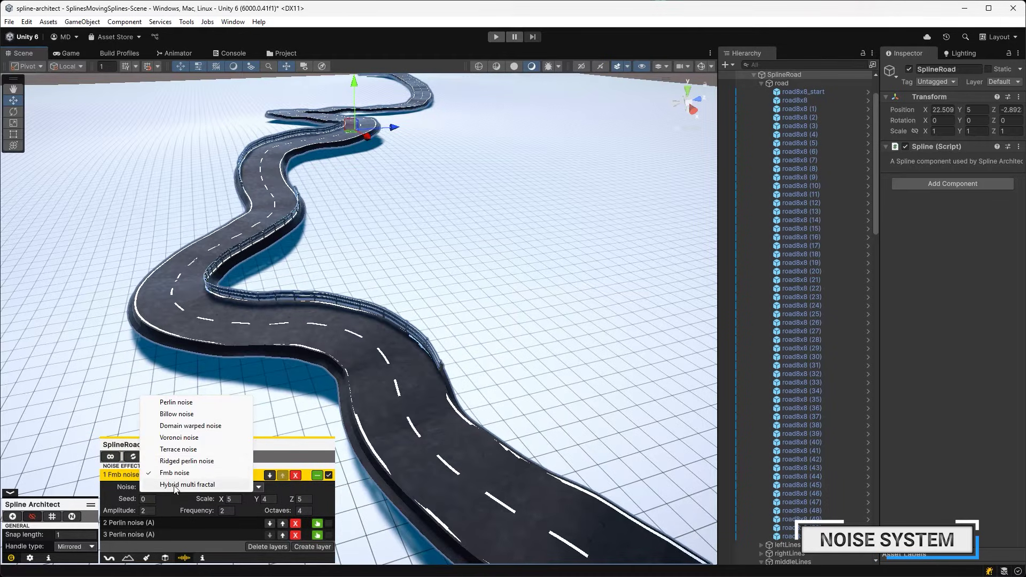
left_click(198, 485)
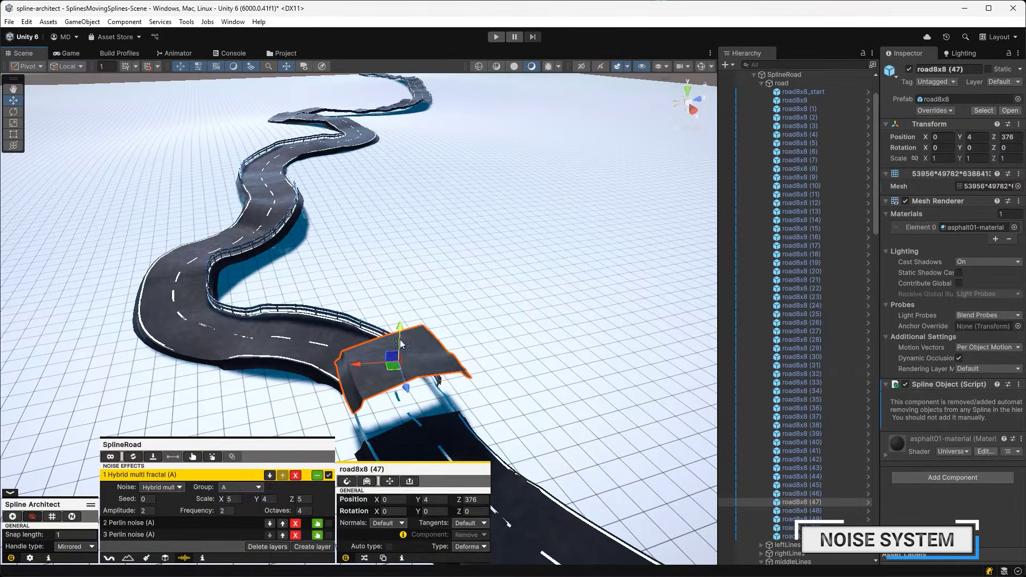
left_click_drag(367, 399, 344, 191)
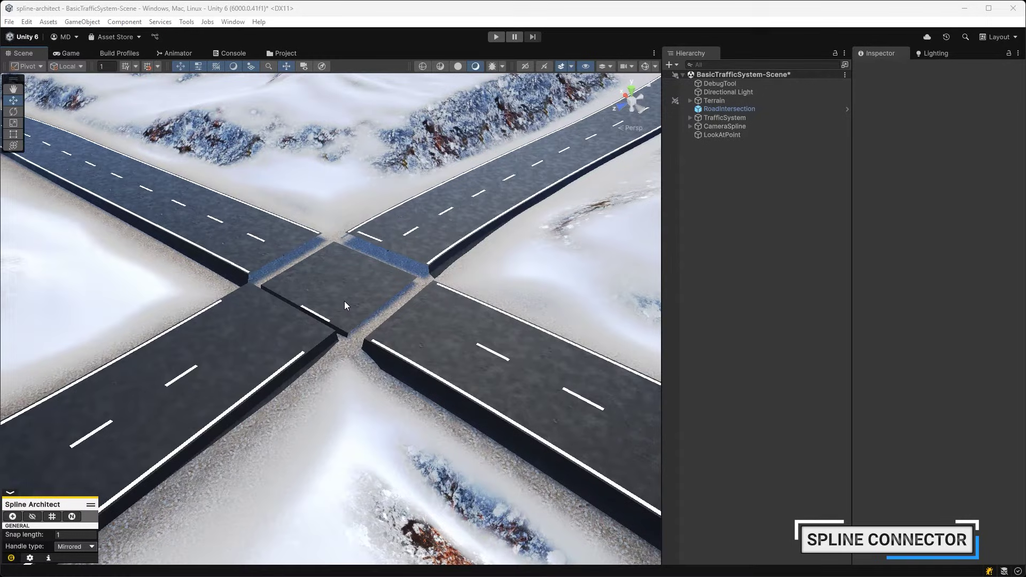
- Add a spline connector under RoadIntersection and duplicate it into four connectors
left_click(345, 305)
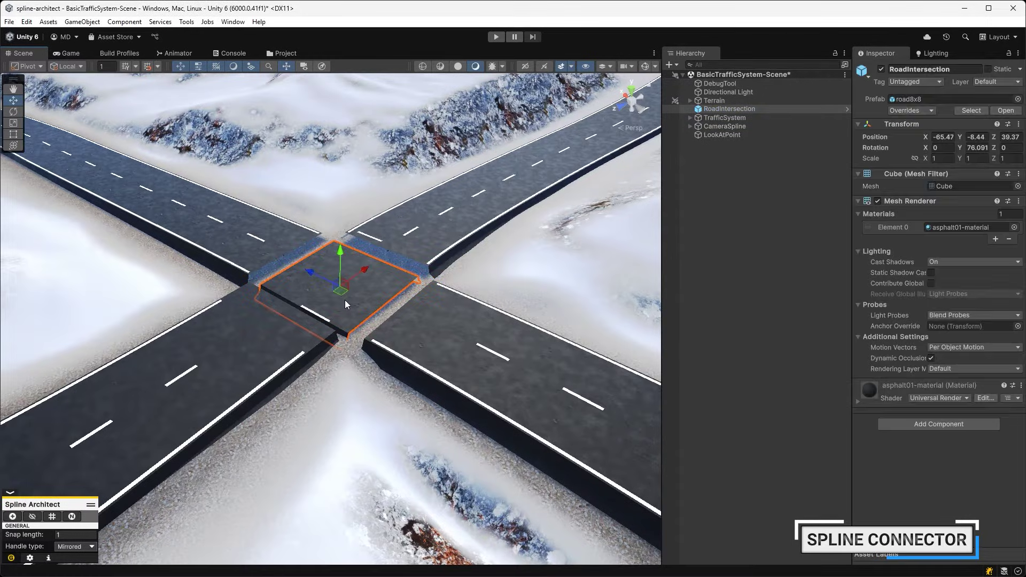
right_click(749, 108)
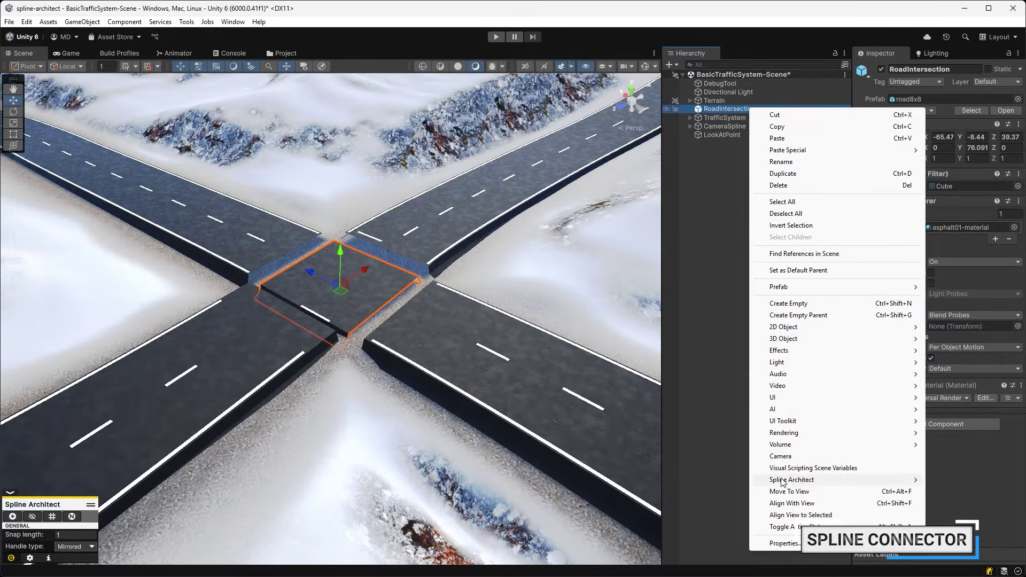
mouse_move(783, 479)
left_click(966, 491)
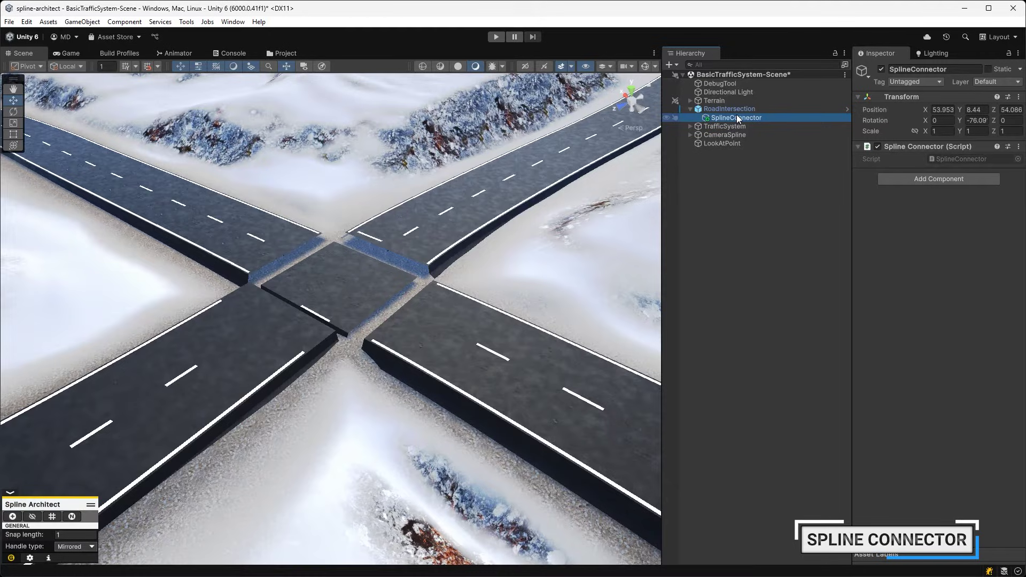
key("ctrl+d")
key("ctrl+d")
key("ctrl+d")
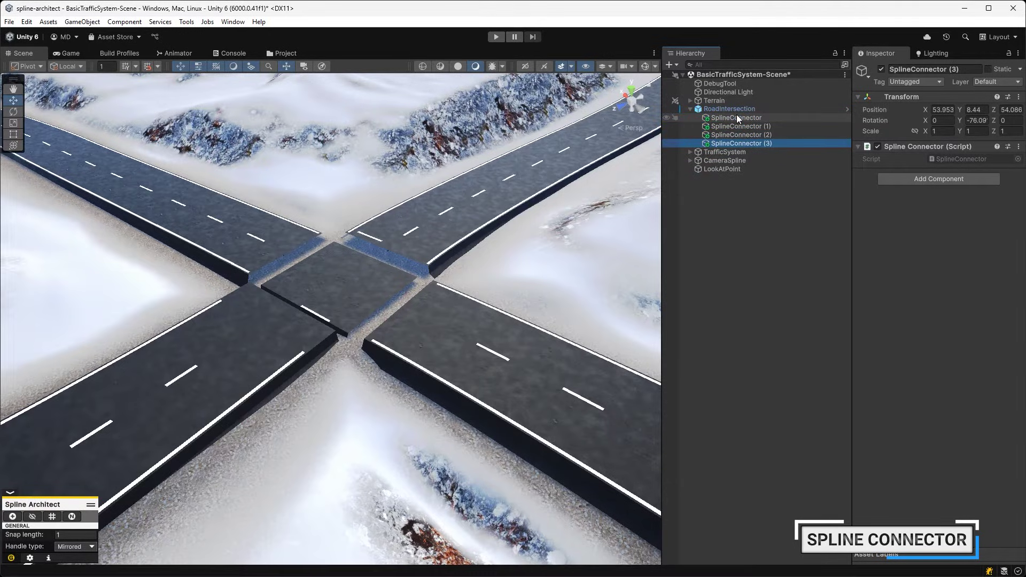
- Reset the Transform of the first SplineConnector, SplineConnector (1) and SplineConnector (3)
left_click(736, 118)
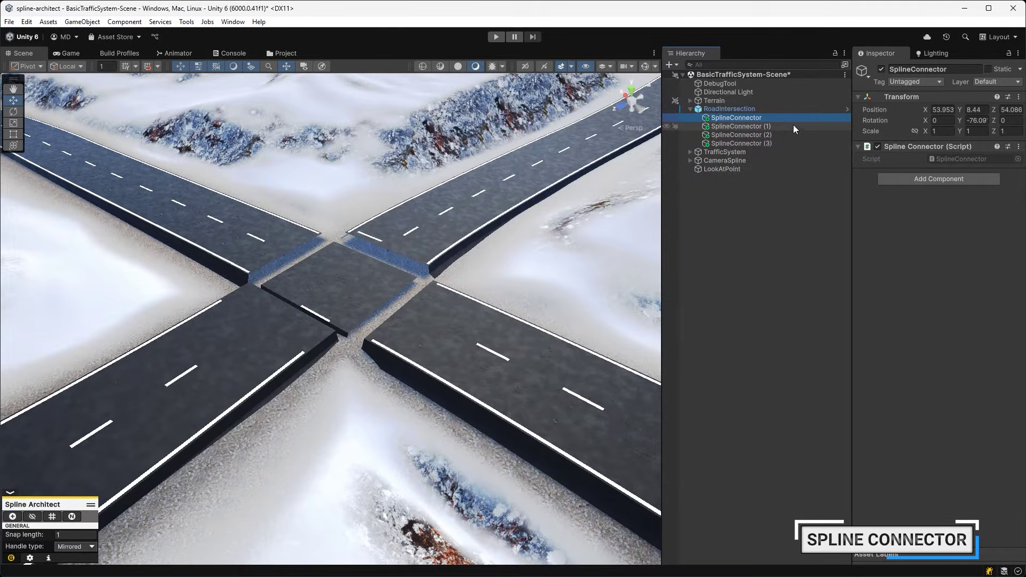
right_click(899, 96)
left_click(941, 109)
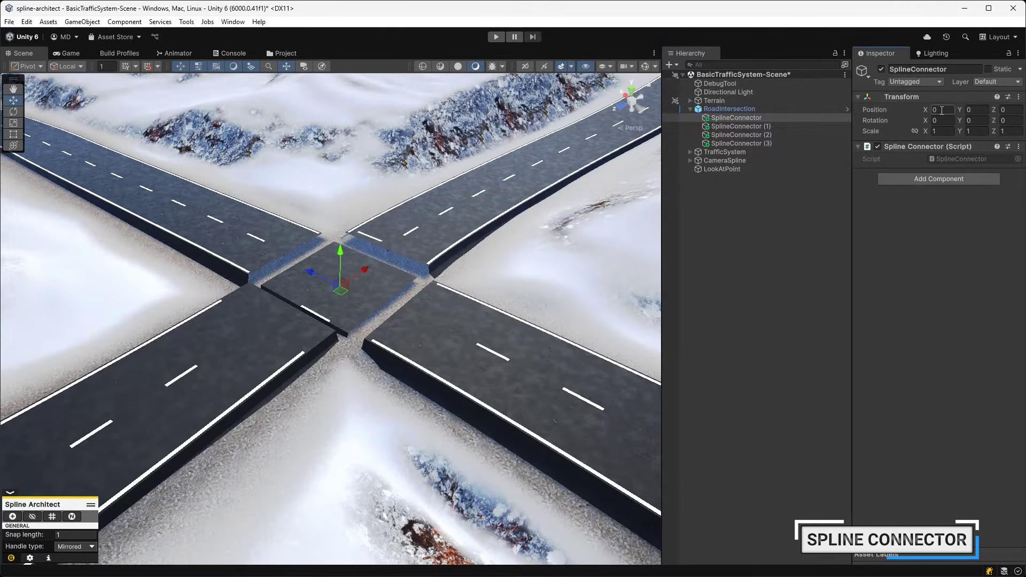
left_click(790, 127)
right_click(937, 97)
left_click(951, 108)
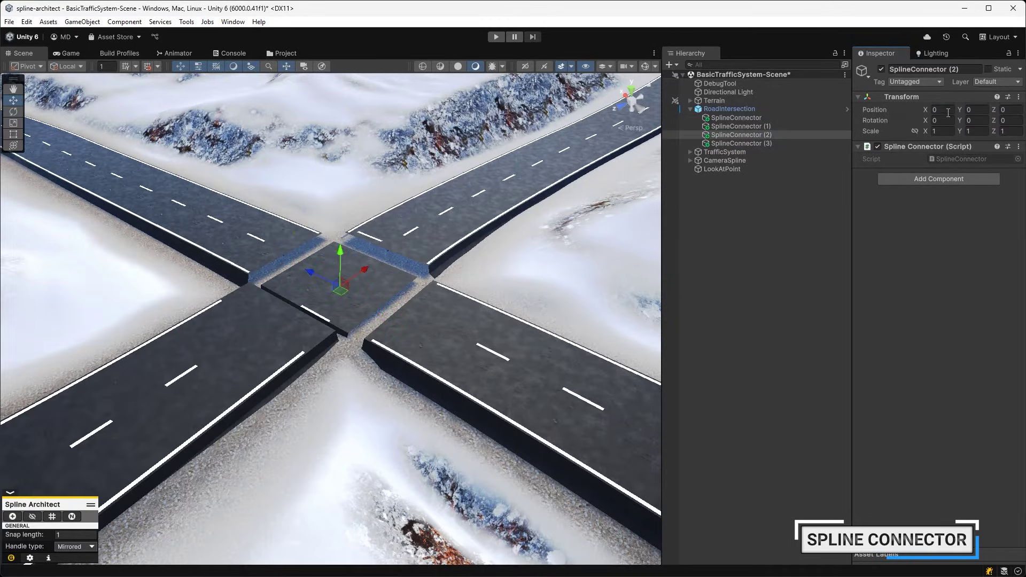
left_click(741, 143)
right_click(906, 100)
left_click(925, 108)
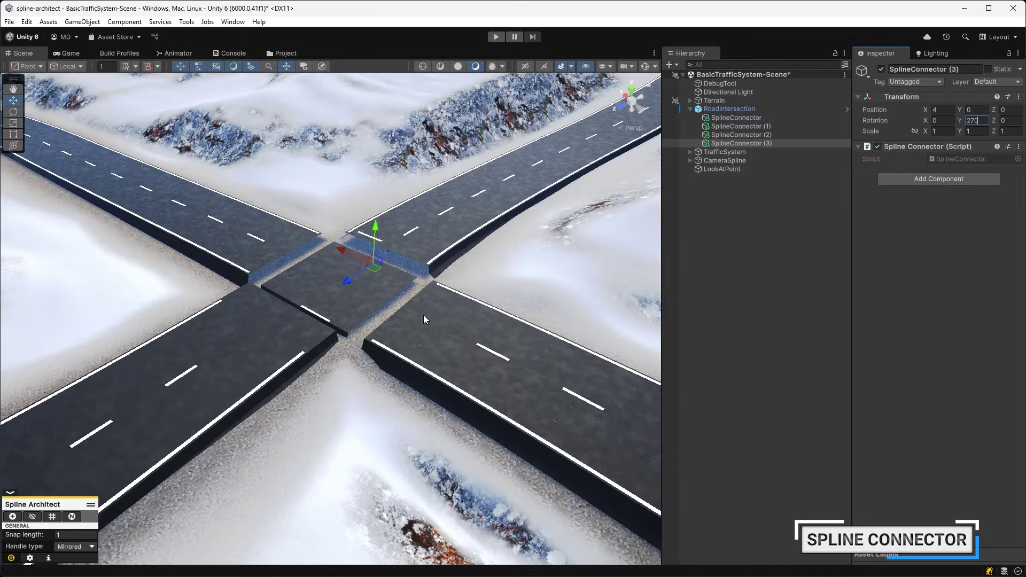
- Link the end anchors of Road01, Road04, Road02 and Road03 to the intersection's connectors
left_click(403, 332)
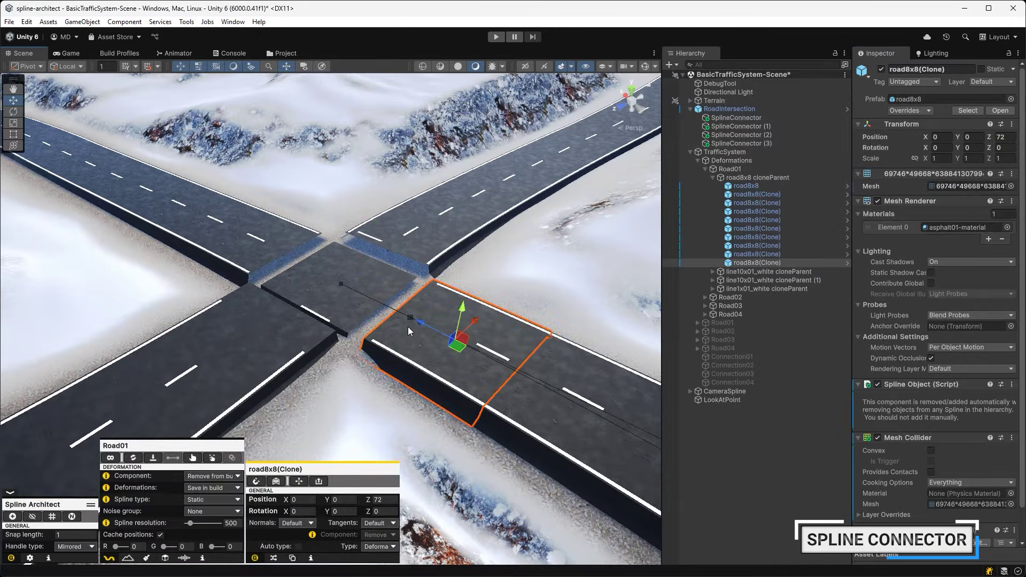
left_click(412, 319)
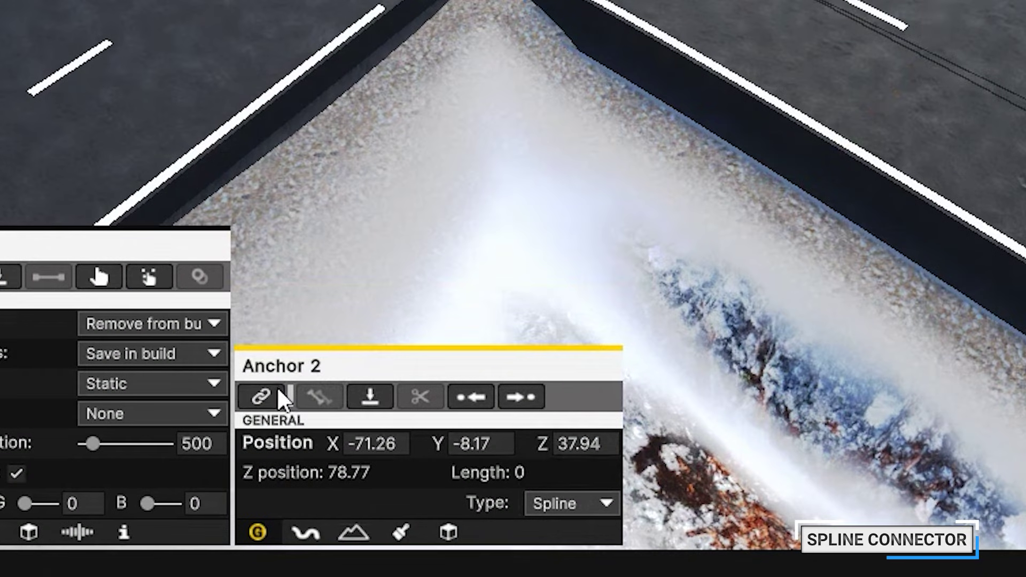
left_click(276, 386)
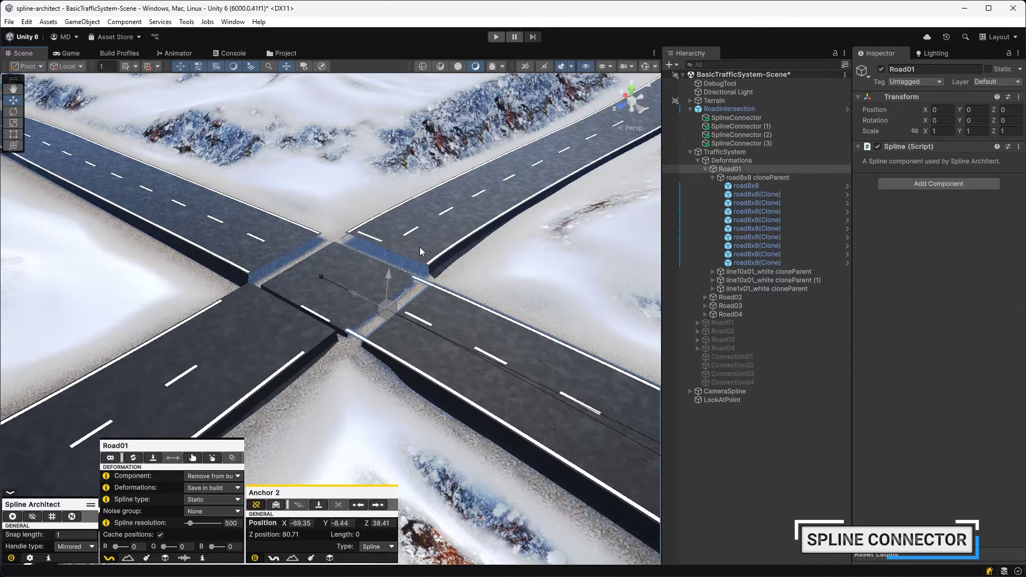
left_click(418, 247)
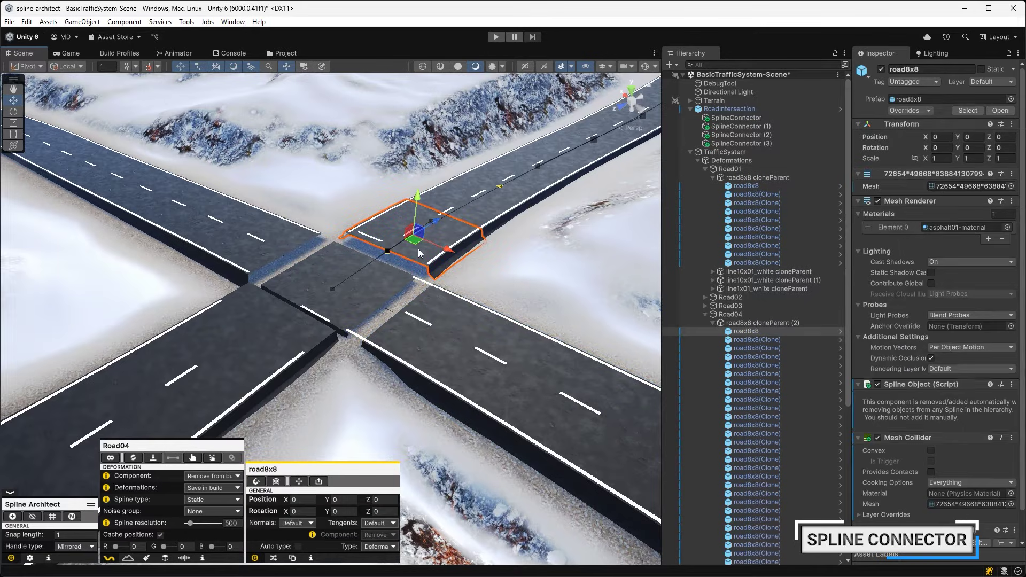
left_click(388, 251)
left_click(265, 255)
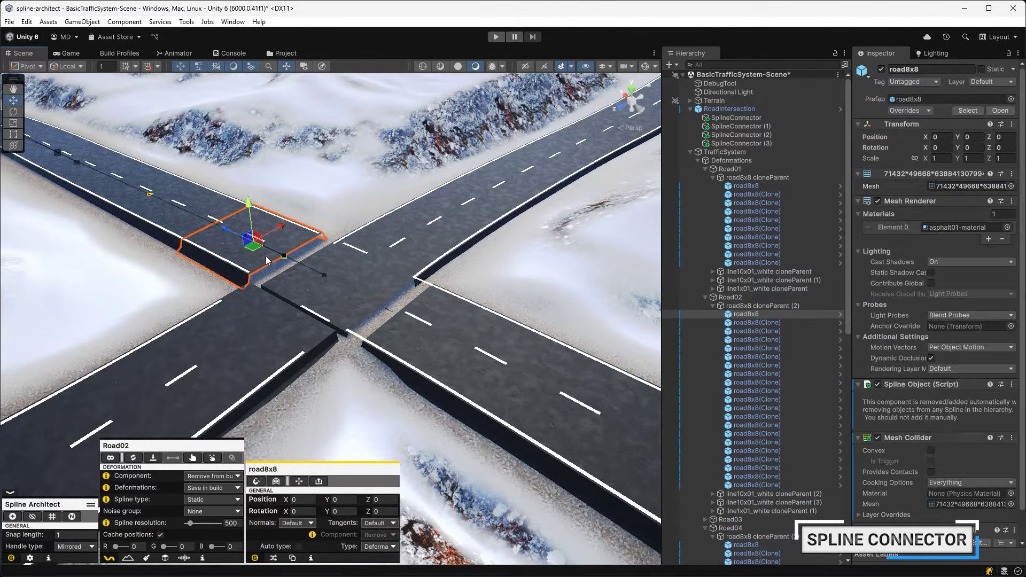
left_click(283, 258)
left_click(262, 344)
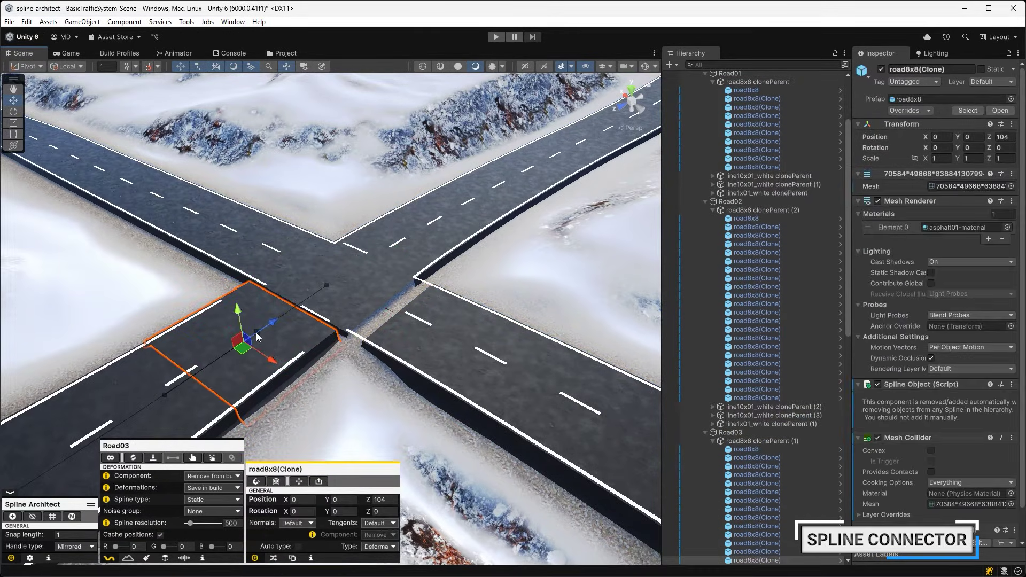
left_click(278, 337)
left_click(256, 493)
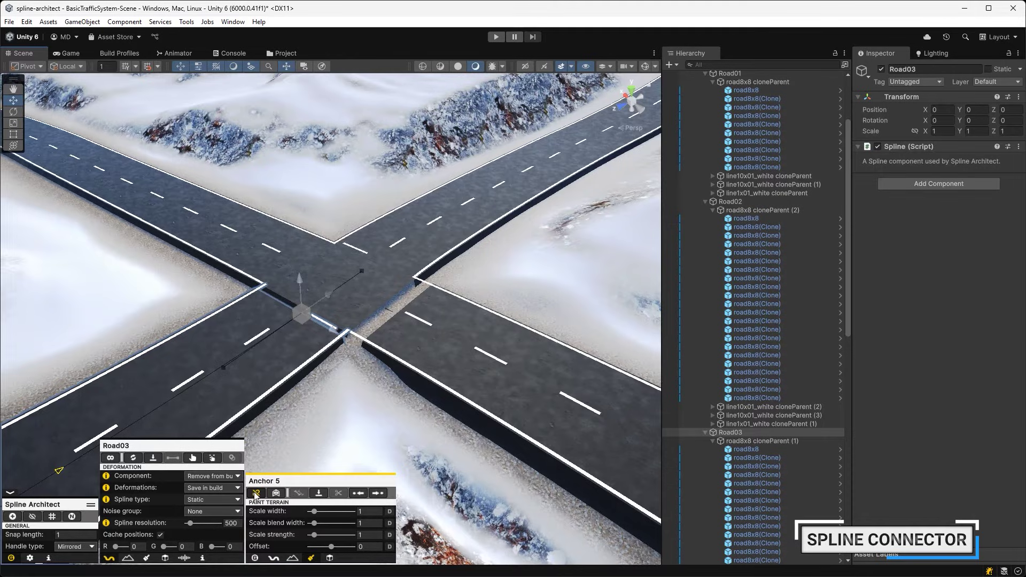
- Enable snapping on the last road pieces of the roads meeting the intersection
left_click(297, 343)
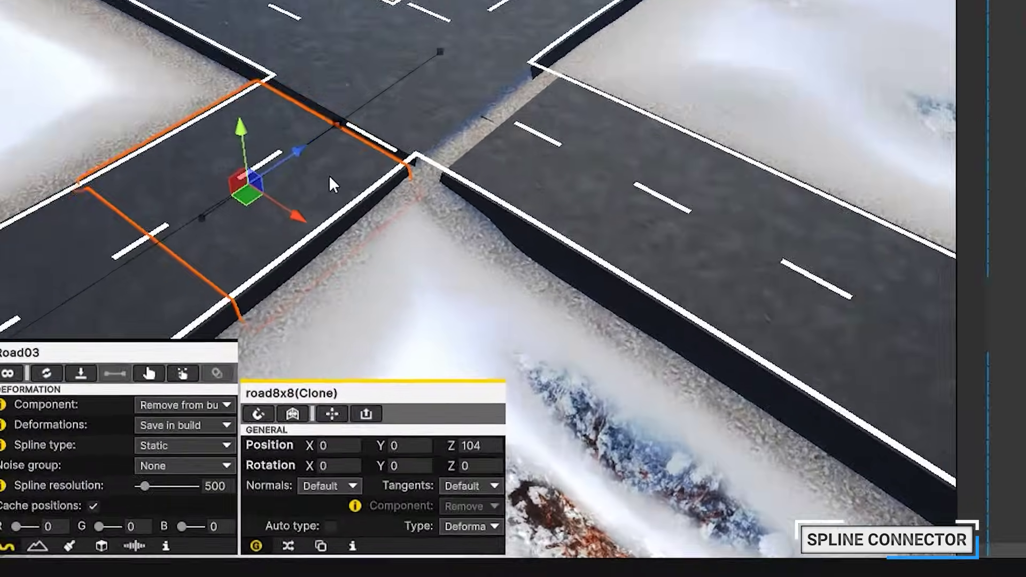
left_click(265, 313)
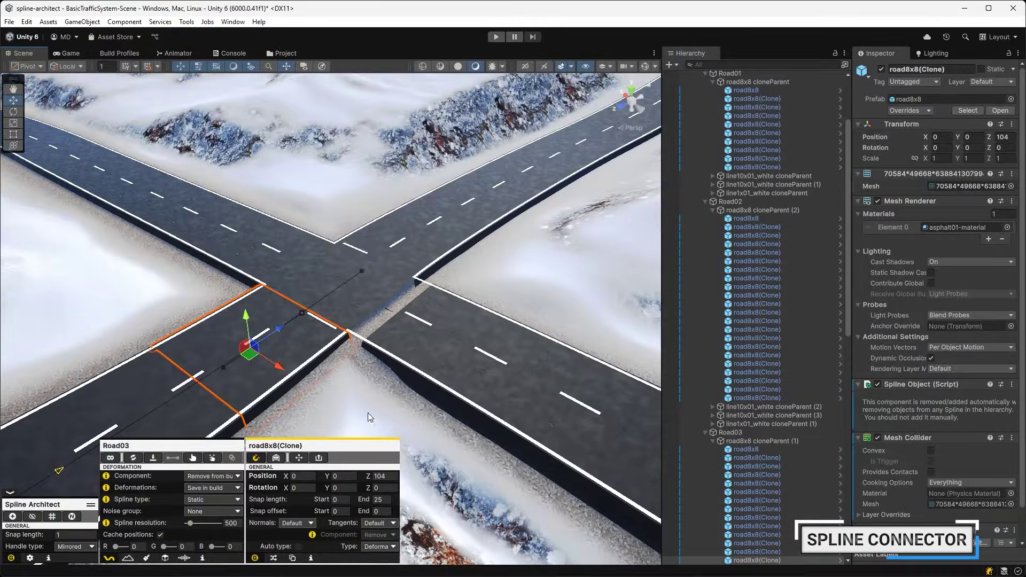
left_click(401, 372)
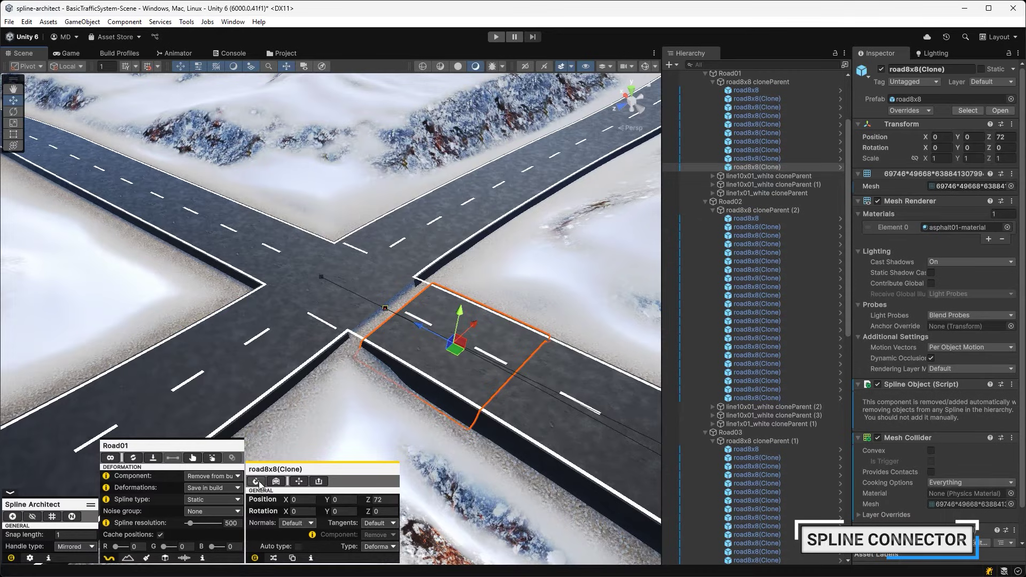
left_click(413, 271)
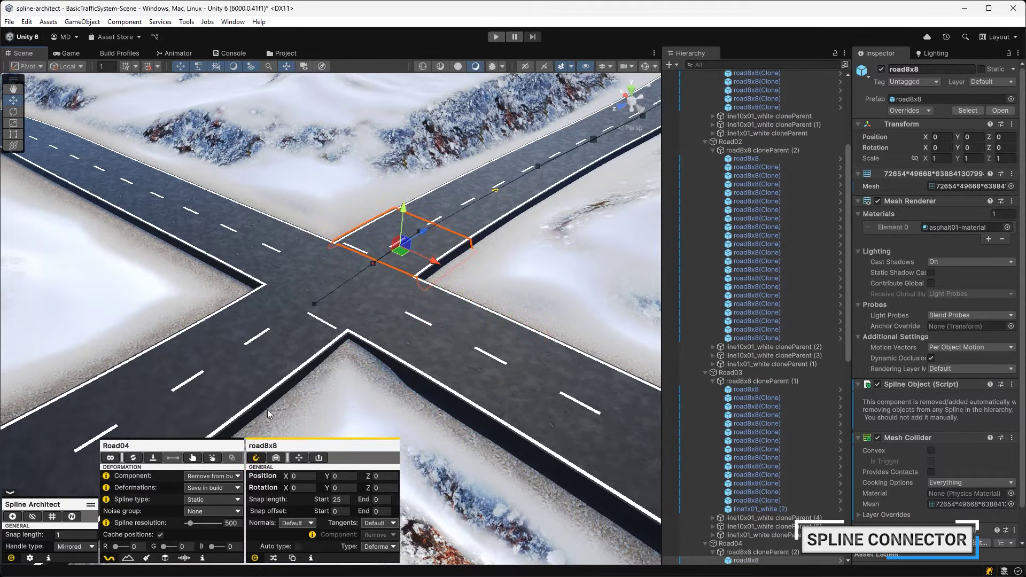
left_click(258, 267)
left_click(256, 480)
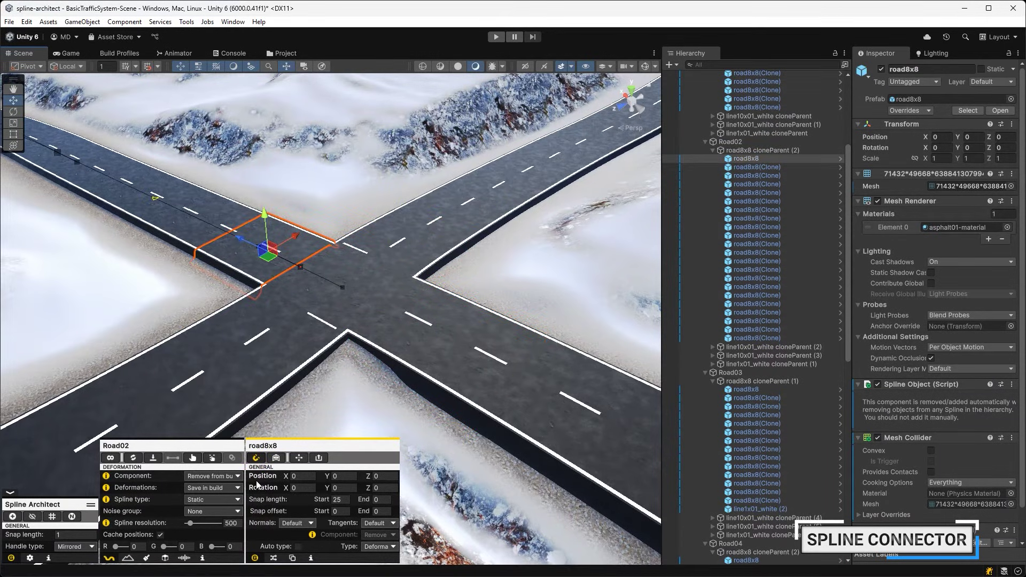
- Rotate RoadIntersection to Y 76.091 so the linked roads bend along
left_click(342, 251)
key("e")
mouse_move(342, 251)
left_mouse_down()
mouse_move(372, 254)
mouse_move(366, 233)
mouse_move(383, 248)
left_mouse_up()
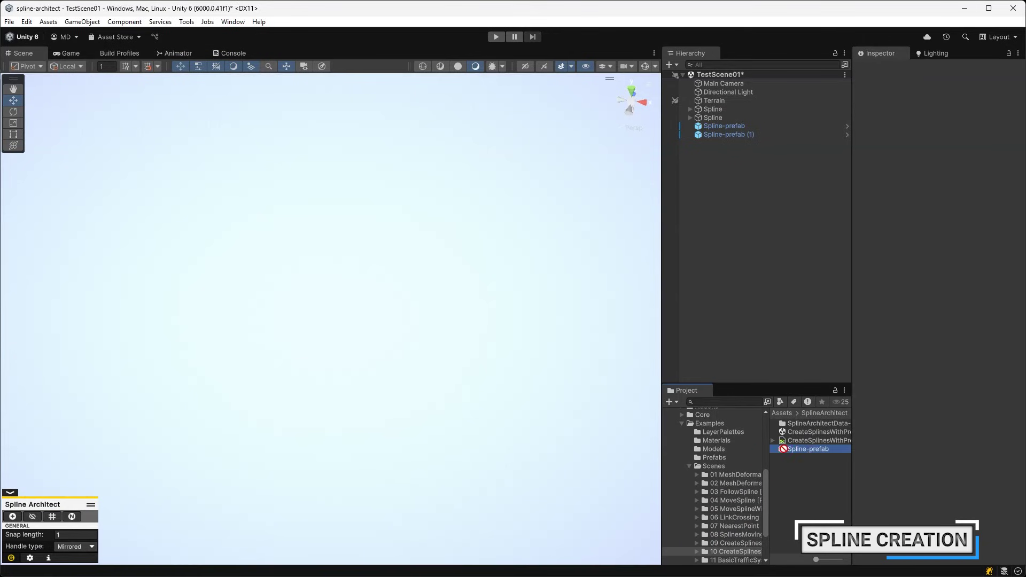
- Place two Spline-prefab road instances in TestScene01, one at the left
mouse_move(808, 448)
left_mouse_down()
mouse_move(455, 259)
mouse_move(432, 305)
left_mouse_up()
mouse_move(800, 453)
left_mouse_down()
mouse_move(213, 280)
mouse_move(43, 327)
left_mouse_up()
- Turn the new copy, then in the Spline-prefab move end piece road8x8 (4) to Z -4
key("e")
key("w")
double_click(799, 450)
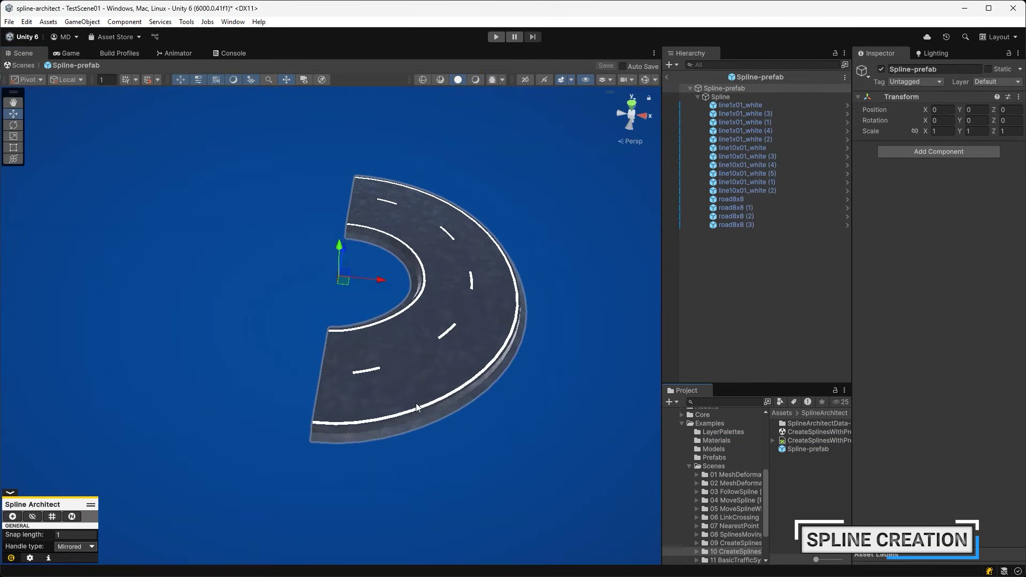
left_click(345, 397)
left_click(345, 397)
left_click_drag(337, 379, 306, 384)
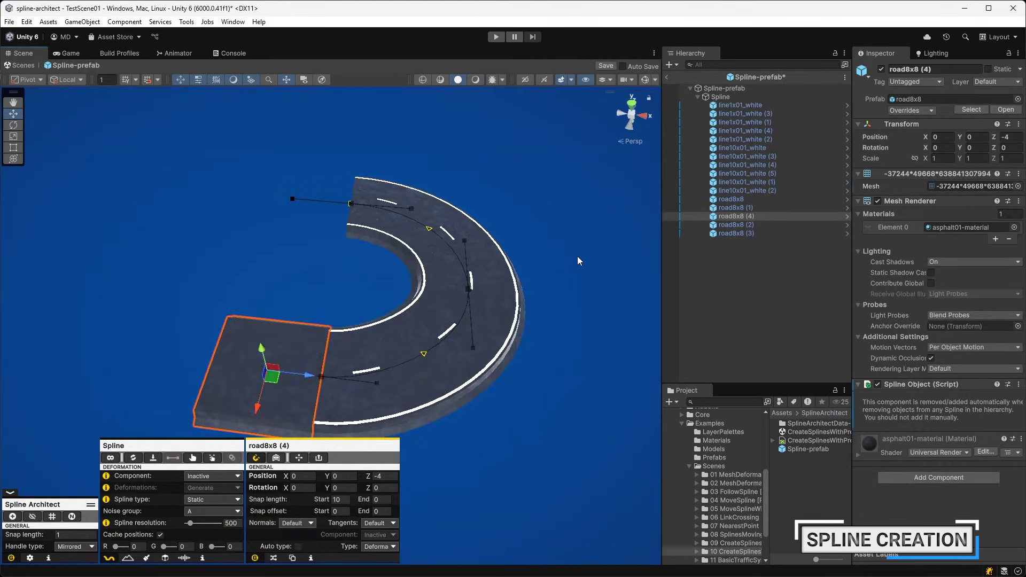
- Back in TestScene01, drag a tangent on Spline-prefab (2) to lengthen its bend
left_click(668, 80)
left_click(464, 361)
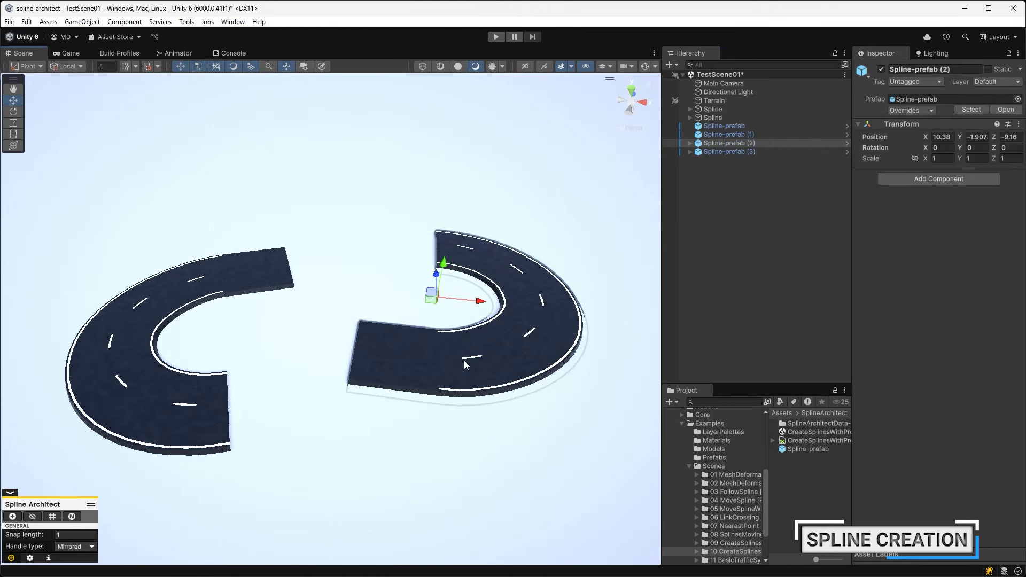
left_click(475, 363)
left_click(435, 362)
left_click_drag(435, 362, 367, 423)
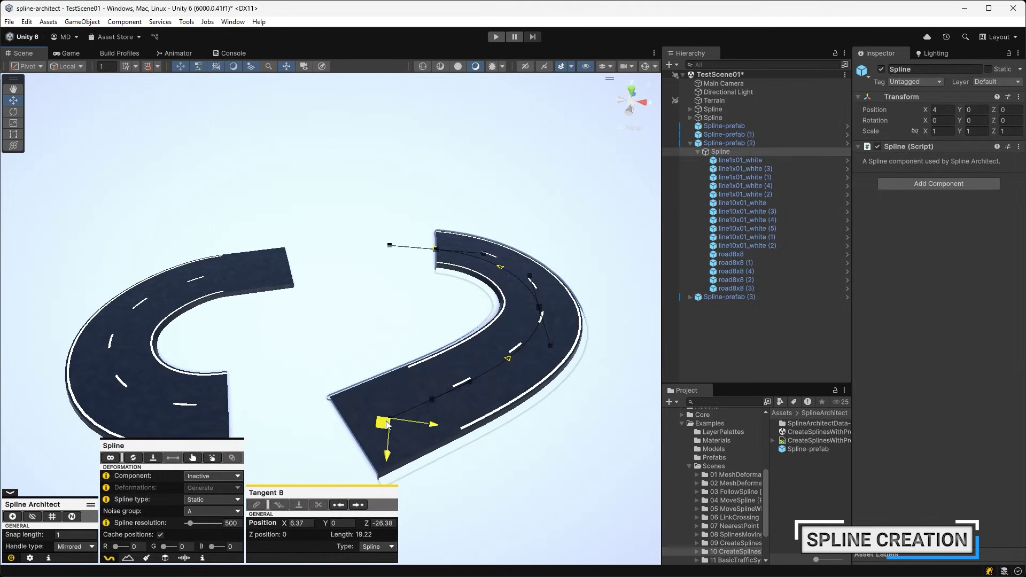
- Apply all of Spline-prefab (2)'s overrides to the prefab asset
left_click(755, 144)
left_click(908, 111)
left_click(973, 496)
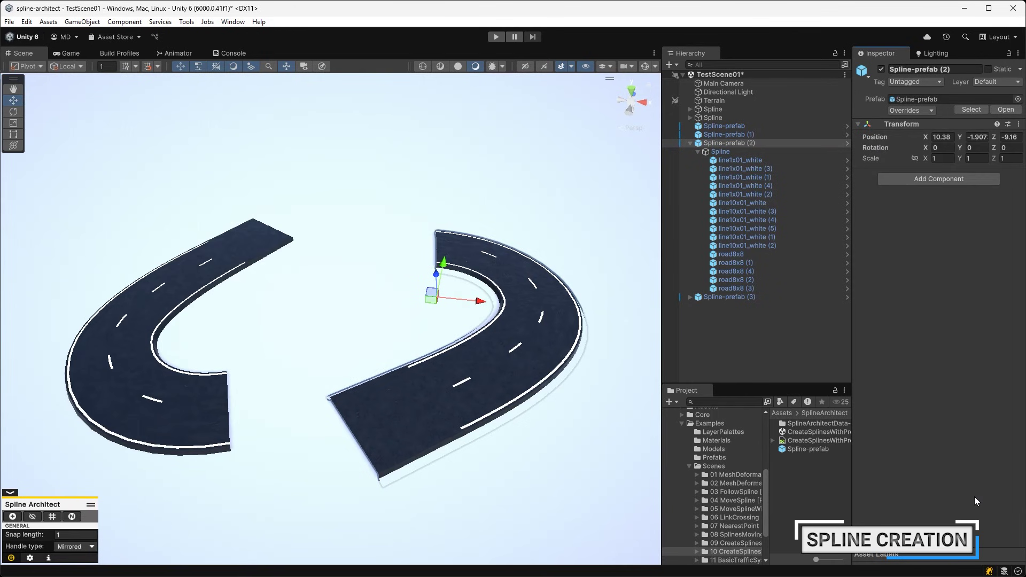